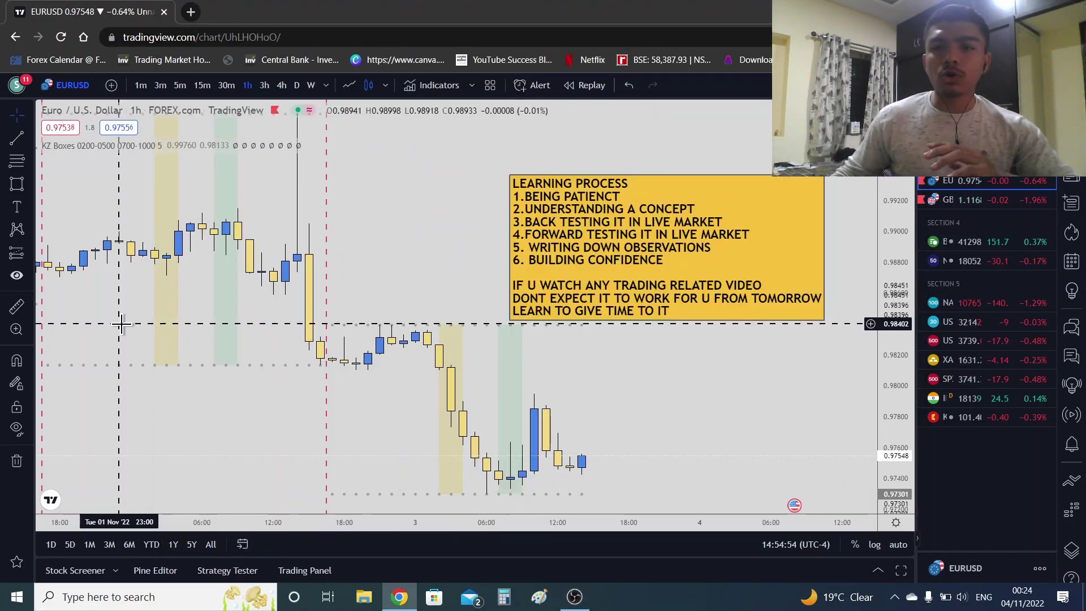
Bring the TradingView EURUSD chart window in front of OBS Studio.
{"action": "left_click", "coordinate": [121, 322]}
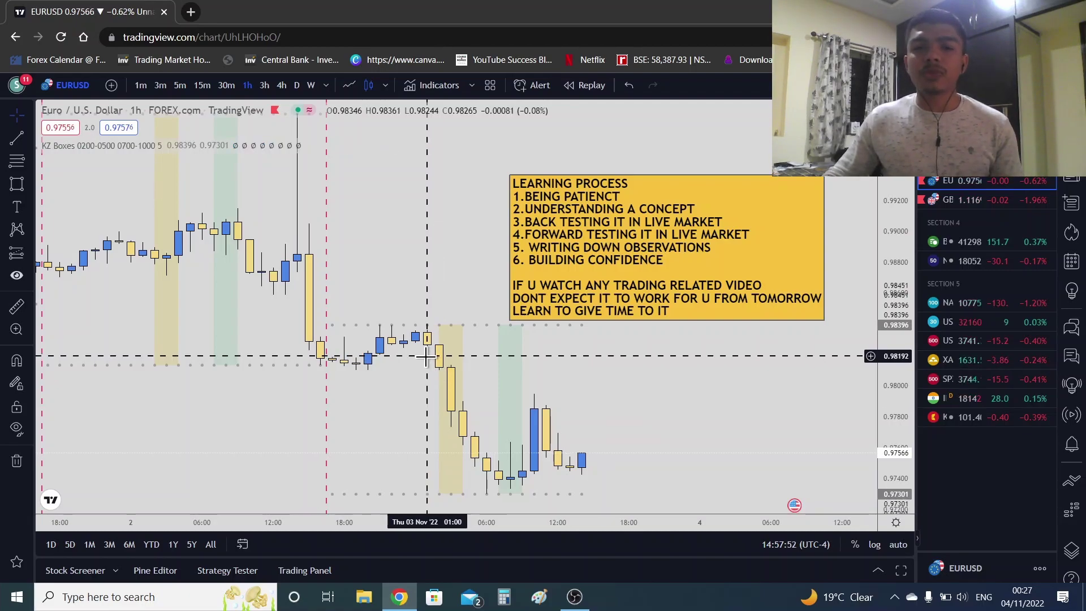
Draw a red zone rectangle over the big 2 Nov drop candle.
{"action": "left_click_drag", "start_coordinate": [461, 355], "coordinate": [448, 329]}
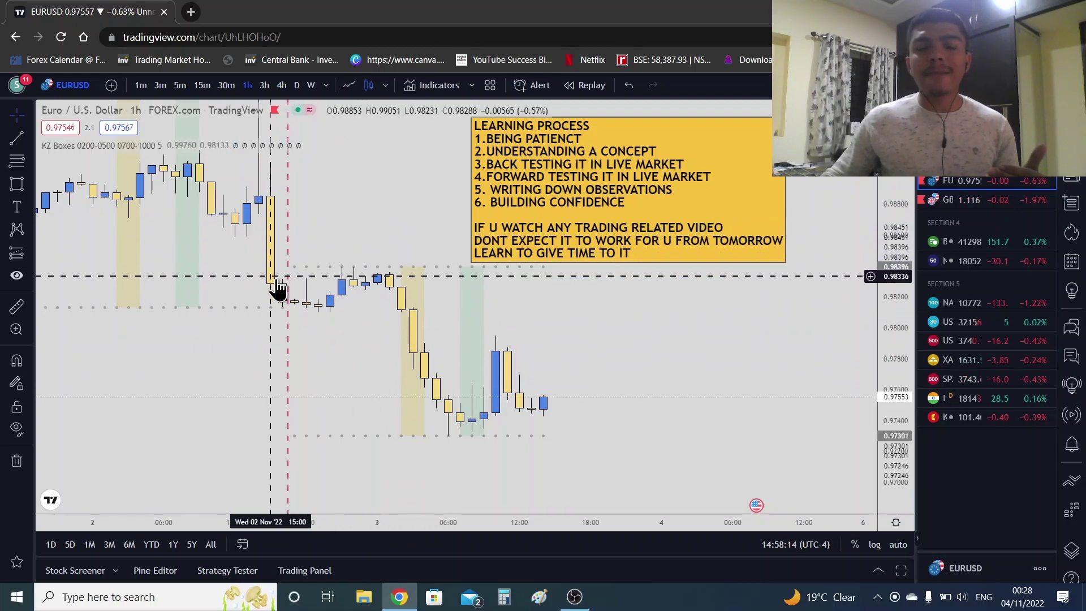
{"action": "left_click", "coordinate": [17, 183]}
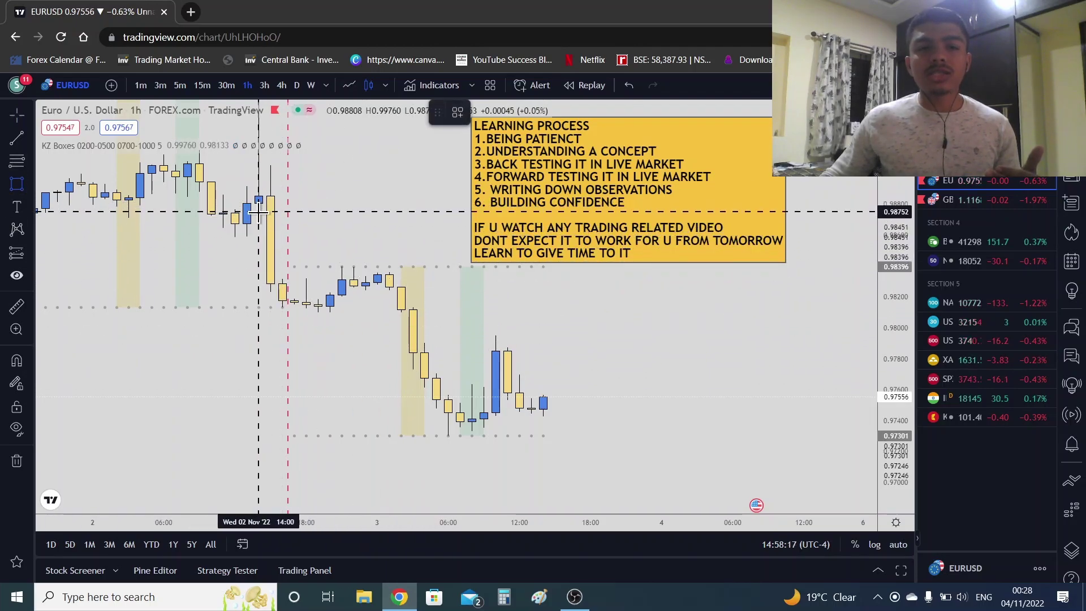
{"action": "left_click_drag", "start_coordinate": [272, 237], "coordinate": [390, 281]}
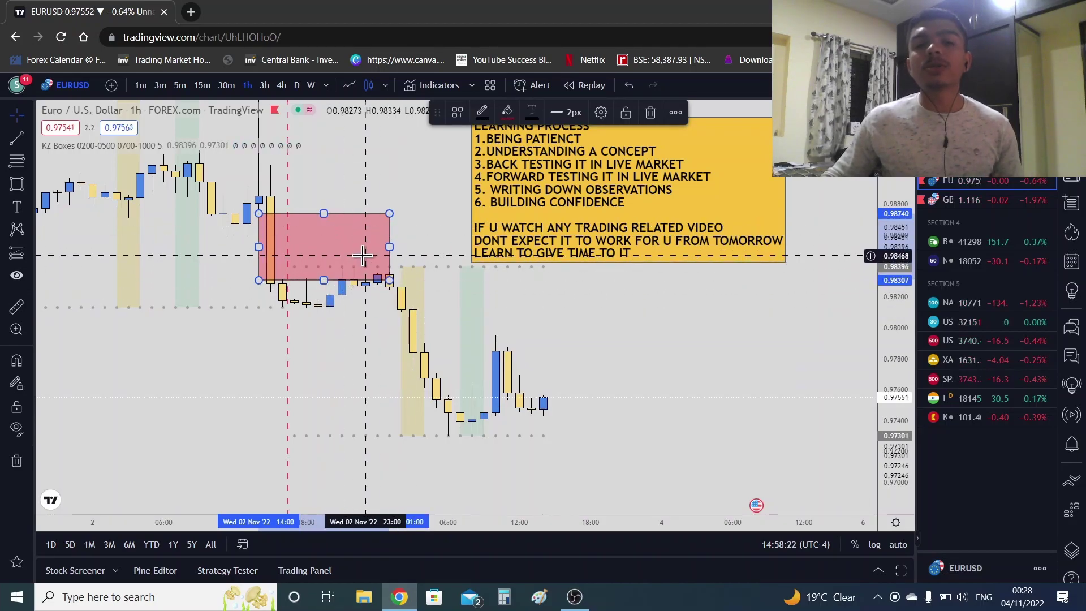
Draw a horizontal trend line across the middle of the 2 Nov zone.
{"action": "left_click", "coordinate": [17, 137]}
{"action": "left_click", "coordinate": [246, 249]}
{"action": "left_click", "coordinate": [389, 249]}
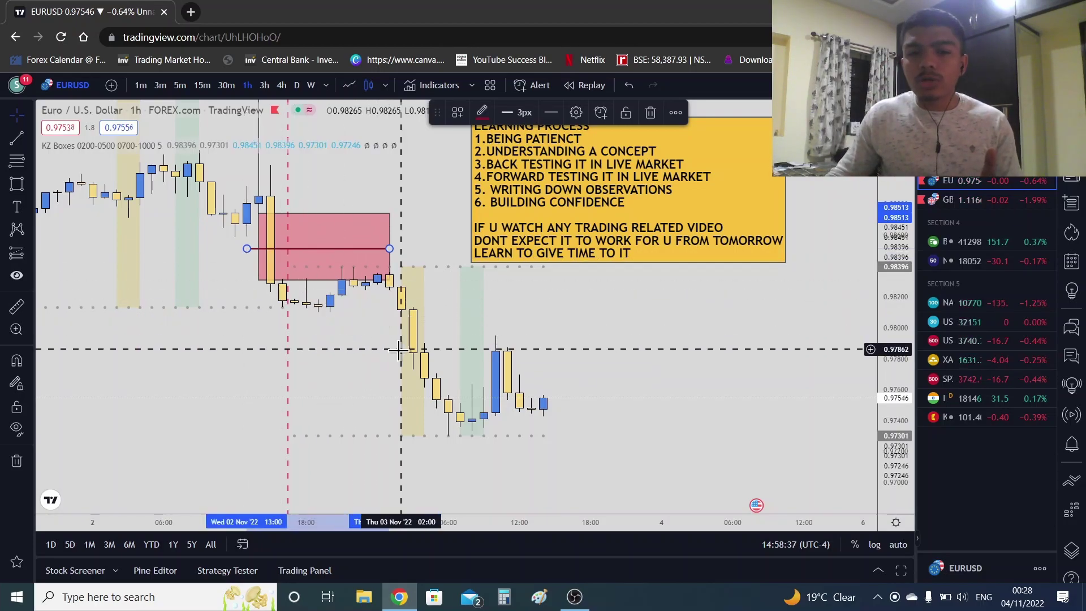
Draw a second red zone over the 3 Nov decline candles, about 0.9790–0.9809.
{"action": "left_click", "coordinate": [17, 184]}
{"action": "left_click", "coordinate": [401, 314]}
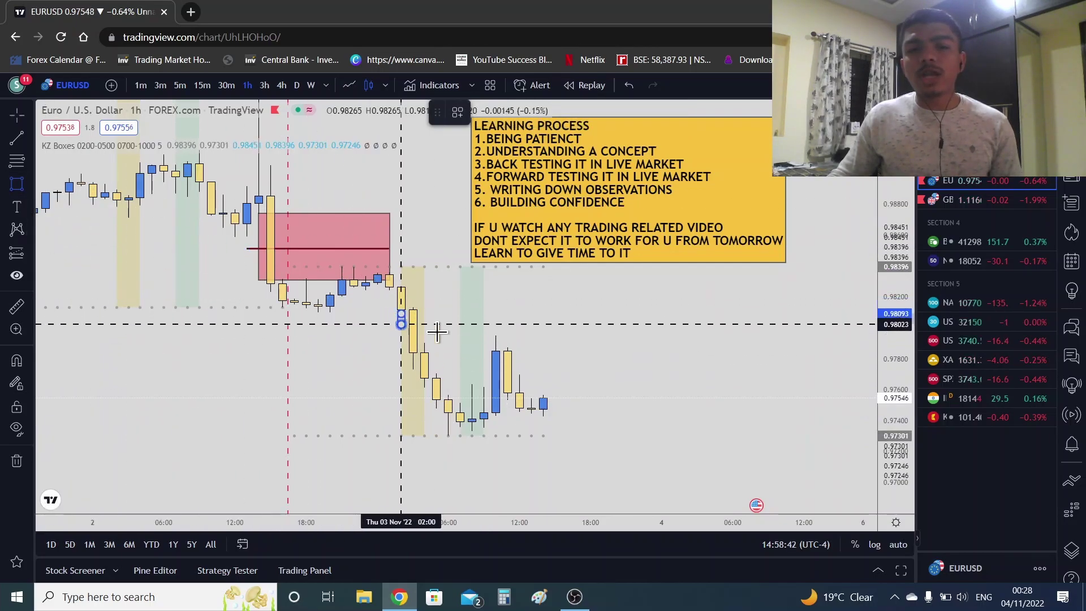
{"action": "left_click", "coordinate": [543, 340]}
{"action": "left_click", "coordinate": [544, 343]}
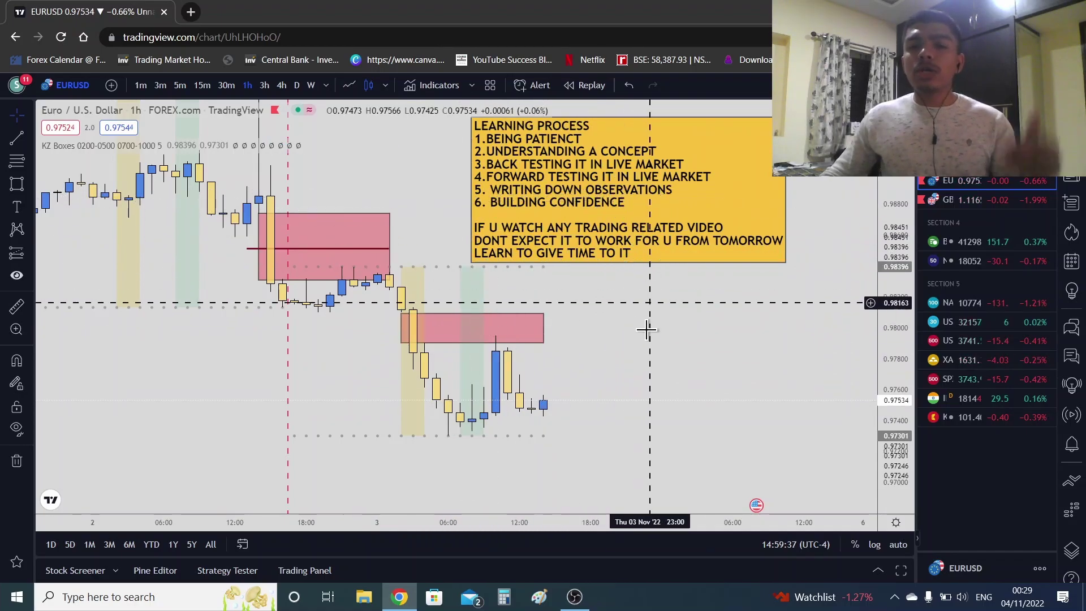
Pan and scroll the chart back until the 31 Oct and 1 Nov candles are visible.
{"action": "left_click", "coordinate": [632, 364]}
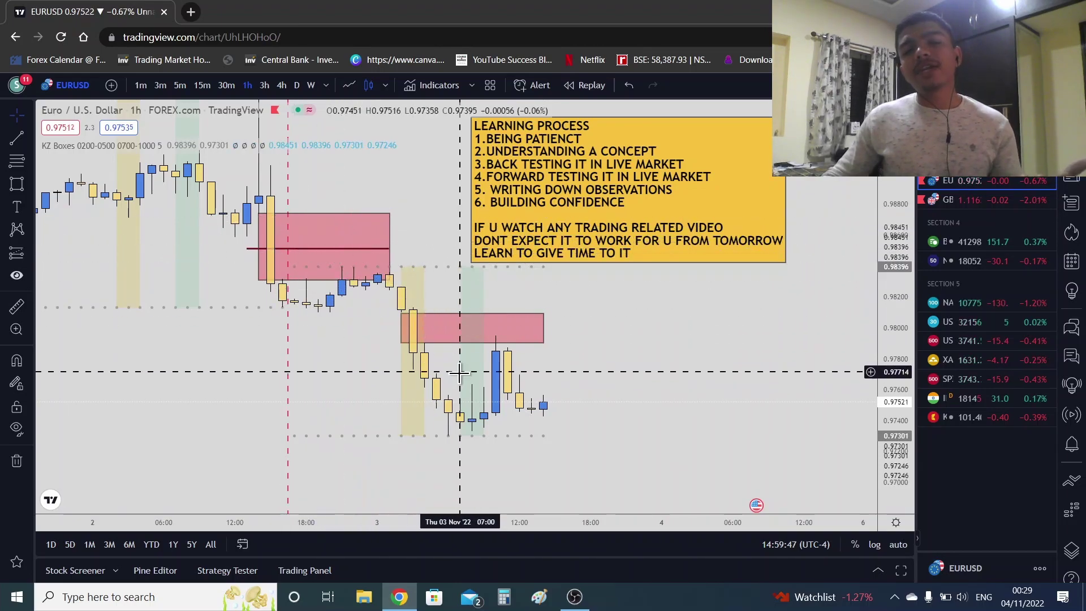
{"action": "left_click_drag", "start_coordinate": [350, 238], "coordinate": [393, 303]}
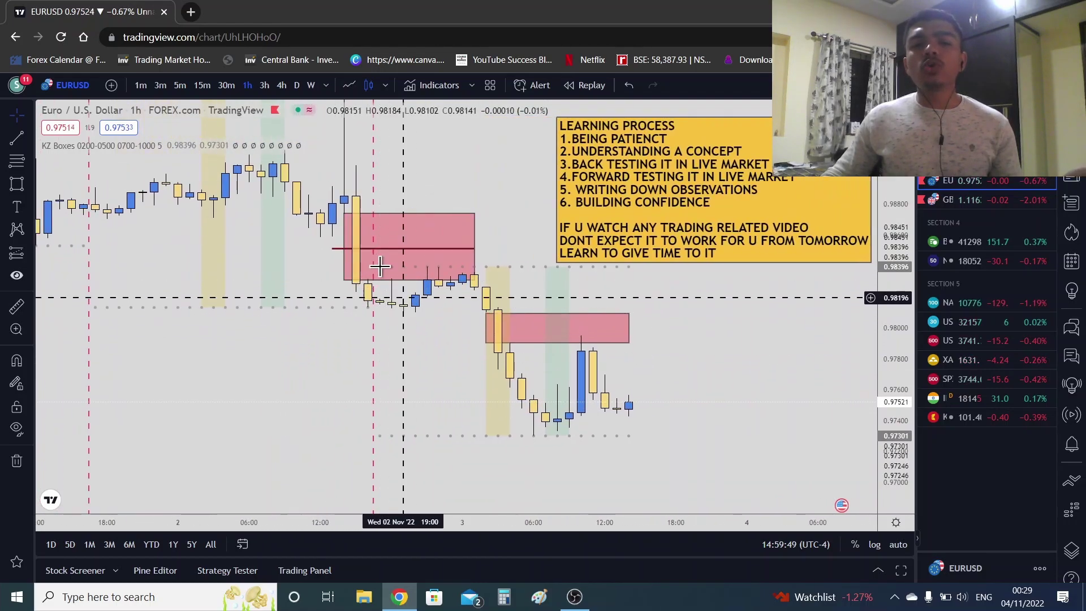
{"action": "left_click", "coordinate": [344, 236]}
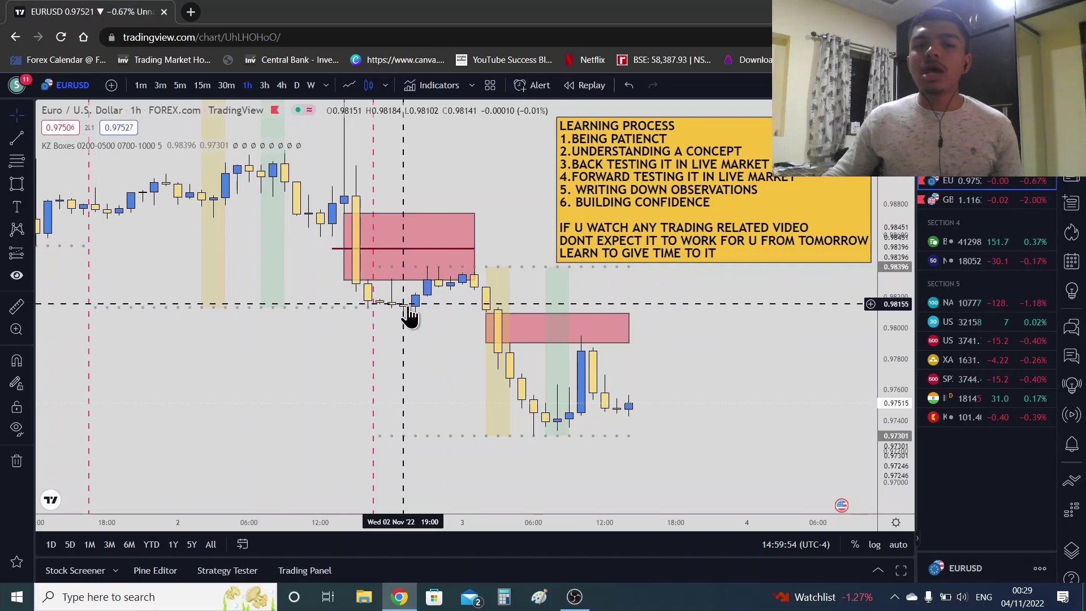
{"action": "scroll", "coordinate": [436, 255], "scroll_direction": "left", "scroll_amount": 5}
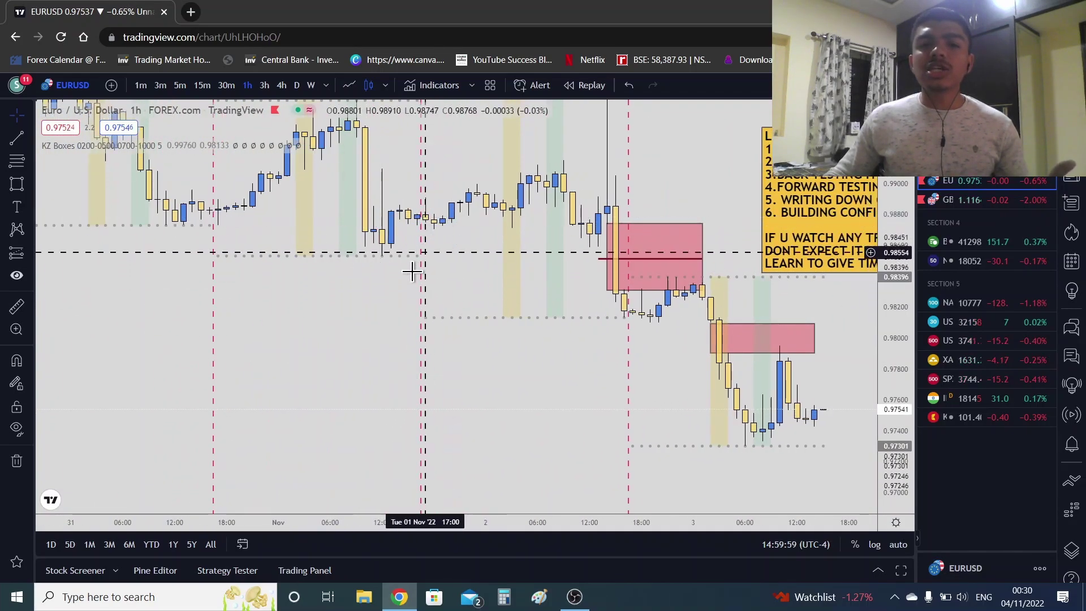
{"action": "scroll", "coordinate": [396, 223], "scroll_direction": "left", "scroll_amount": 1}
{"action": "left_click", "coordinate": [17, 161]}
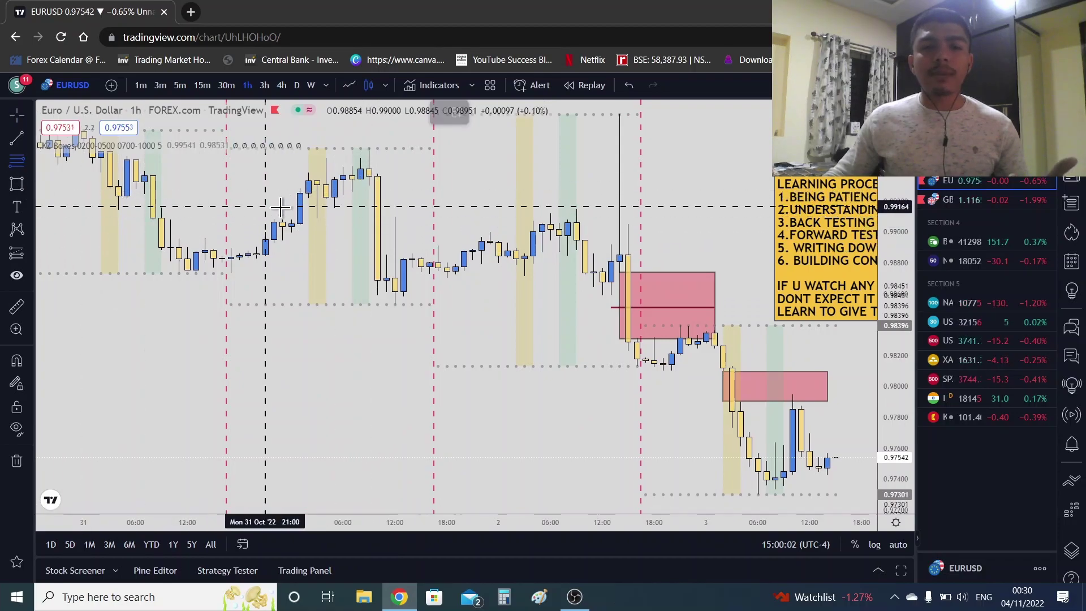
Draw a third red zone over the 1 Nov high candles, roughly 0.9884–0.9930.
{"action": "mouse_move", "coordinate": [361, 185]}
{"action": "left_mouse_down"}
{"action": "mouse_move", "coordinate": [456, 262]}
{"action": "mouse_move", "coordinate": [481, 257]}
{"action": "left_mouse_up"}
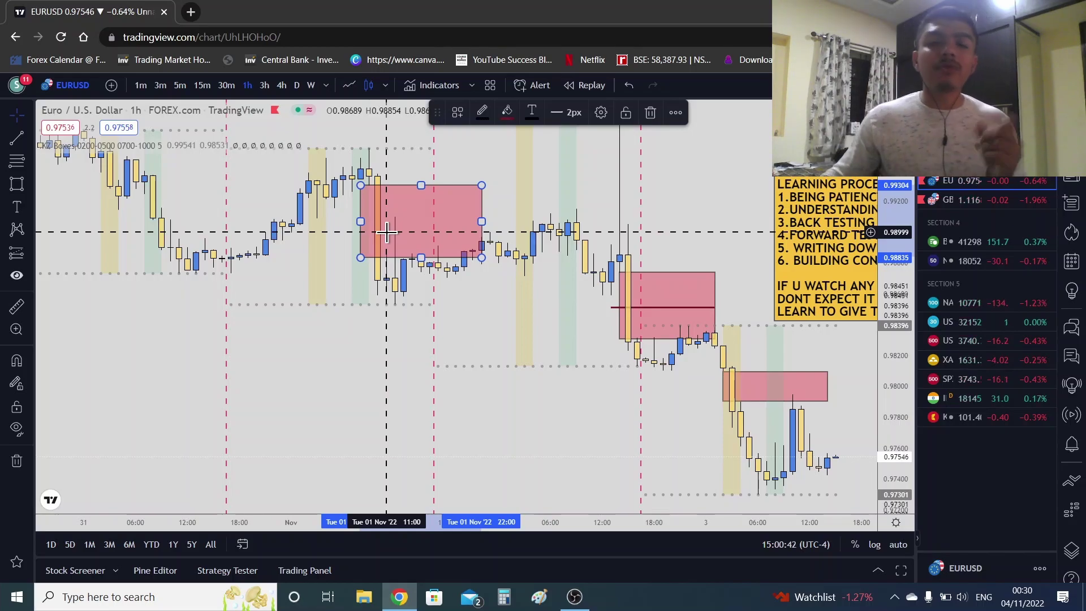
{"action": "left_click_drag", "start_coordinate": [567, 365], "coordinate": [295, 349]}
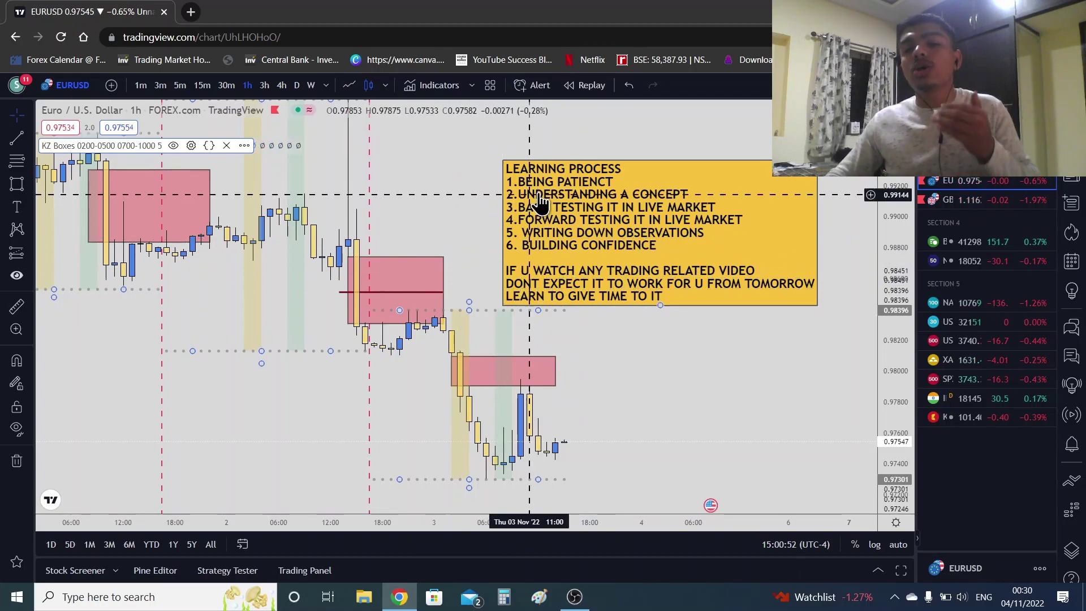
{"action": "mouse_move", "coordinate": [625, 314]}
{"action": "left_mouse_down"}
{"action": "mouse_move", "coordinate": [655, 217]}
{"action": "mouse_move", "coordinate": [631, 294]}
{"action": "left_mouse_up"}
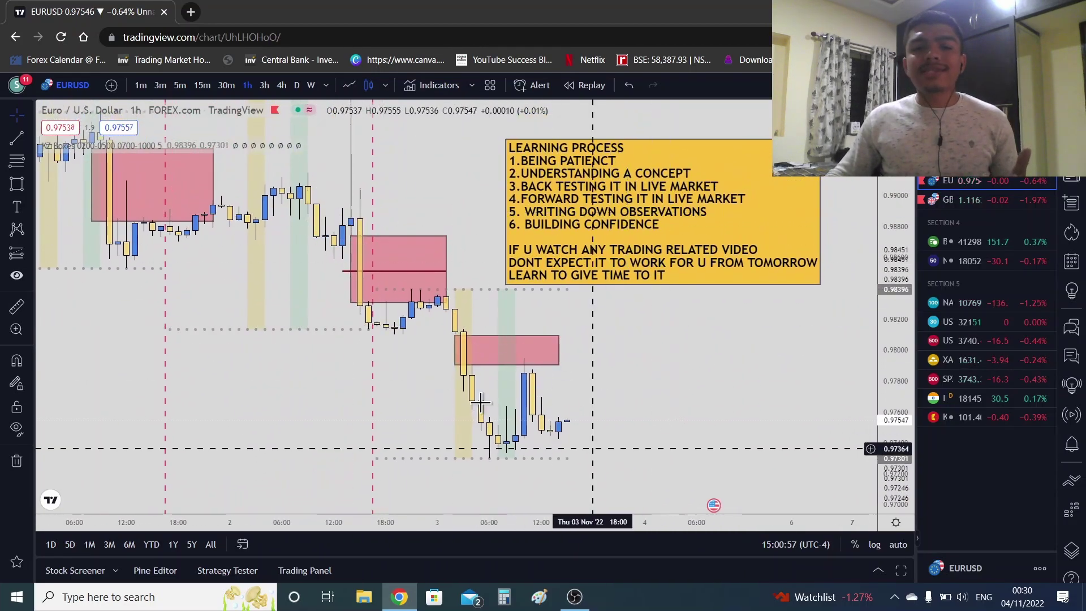
Remove all five drawings from the EURUSD chart.
{"action": "left_click", "coordinate": [16, 461]}
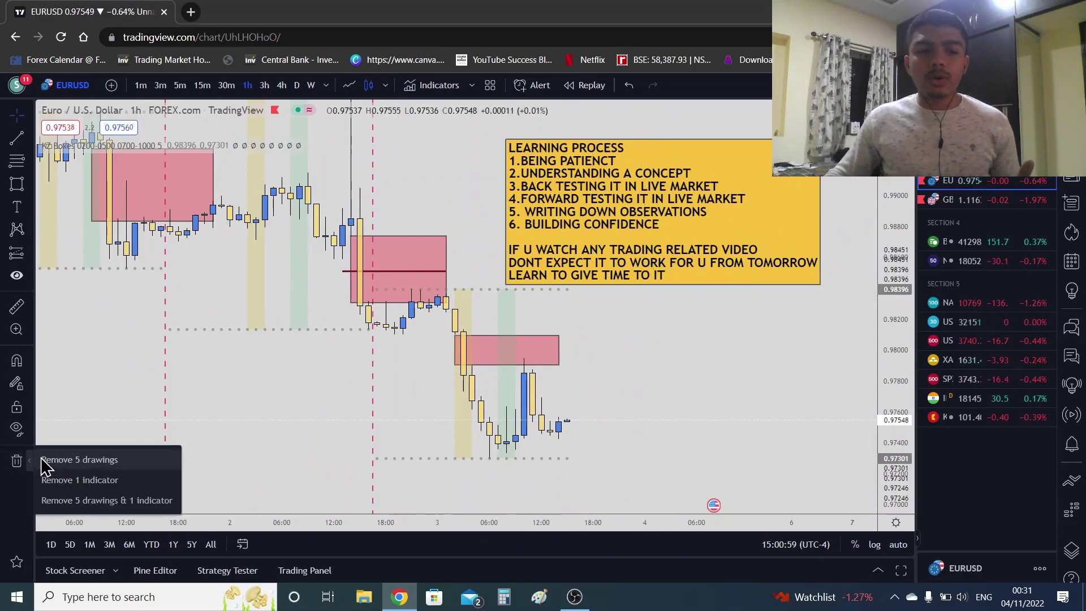
{"action": "left_click", "coordinate": [48, 456]}
{"action": "left_click_drag", "start_coordinate": [570, 300], "coordinate": [578, 256]}
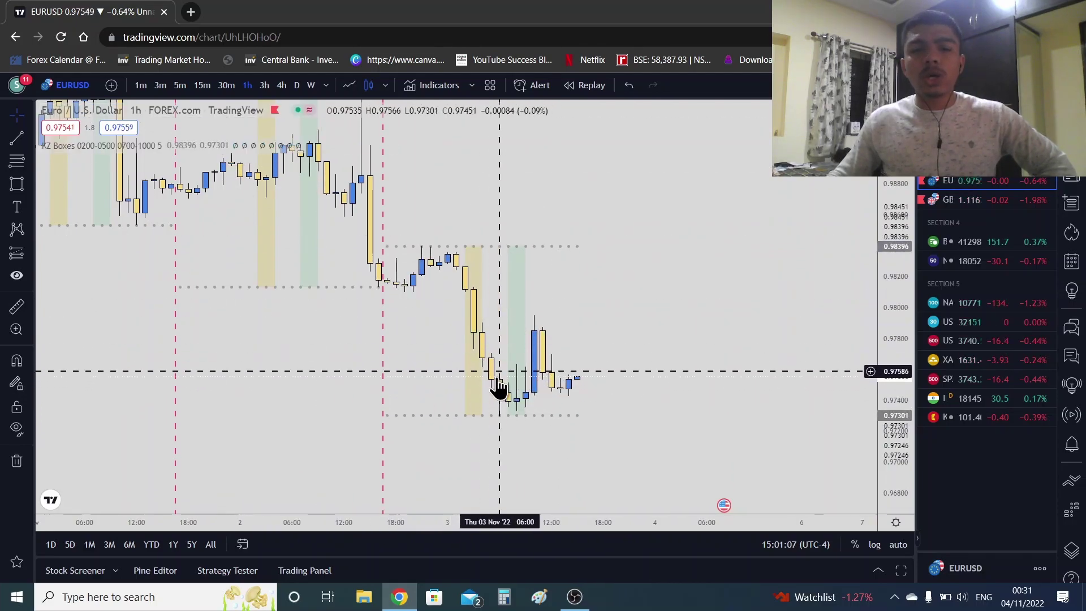
Switch the chart to the 5-minute timeframe and compress the price scale.
{"action": "left_click", "coordinate": [180, 85]}
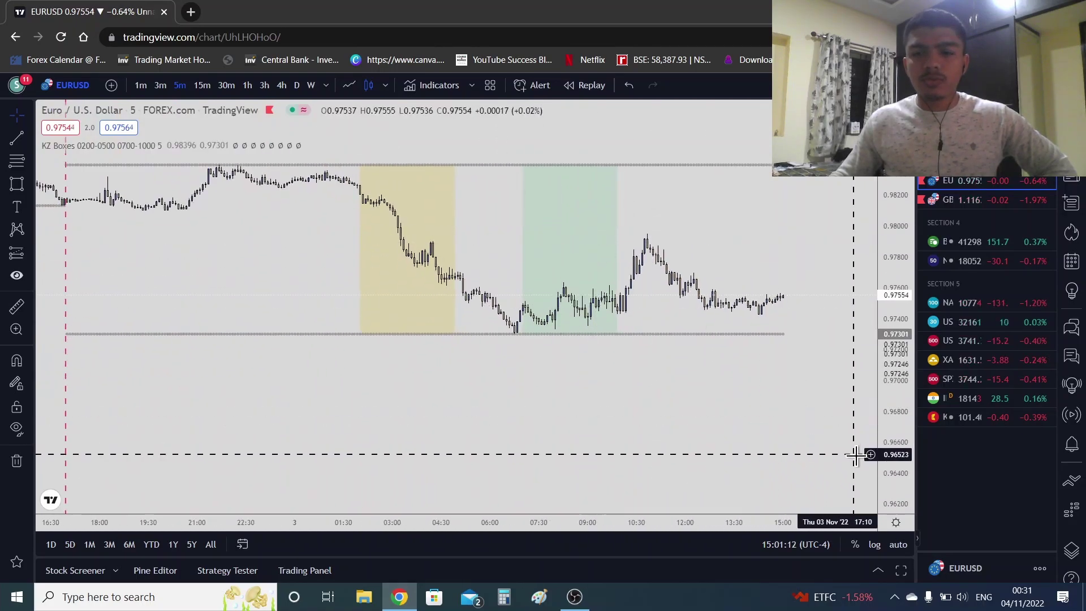
{"action": "scroll", "coordinate": [752, 315], "scroll_direction": "up", "scroll_amount": 4}
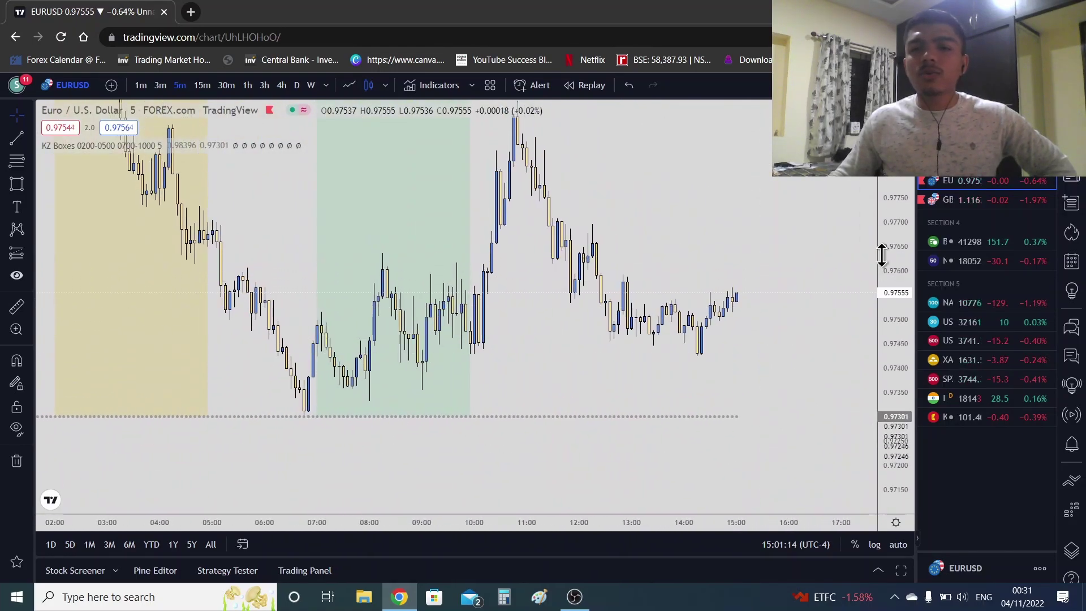
{"action": "left_click_drag", "start_coordinate": [882, 256], "coordinate": [894, 310]}
{"action": "left_click", "coordinate": [17, 184]}
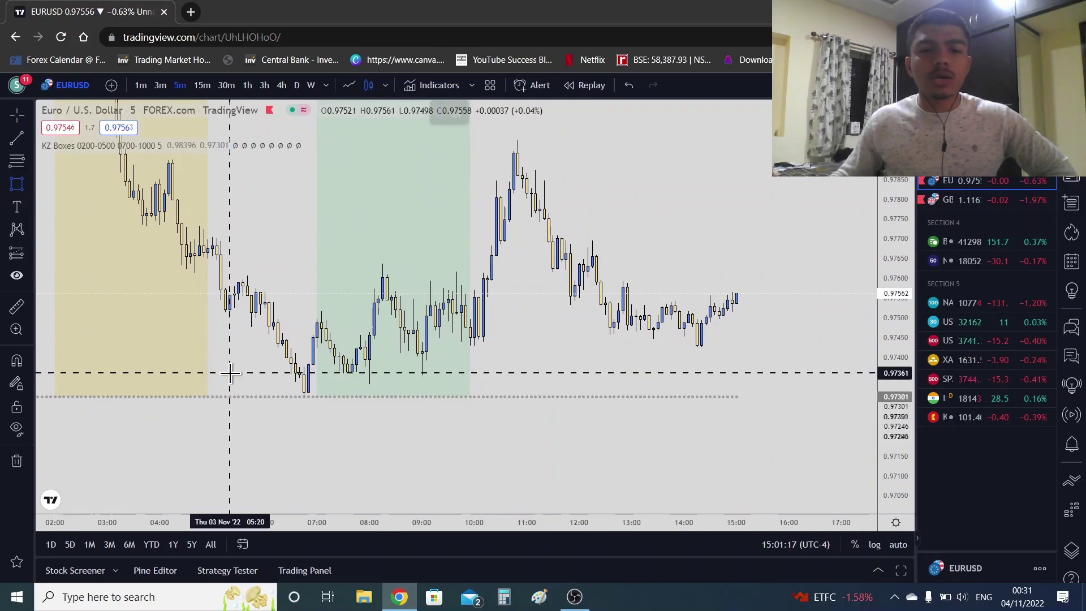
Draw a red zone over the 3 Nov morning low, about 06:30–10:00, 0.9730–0.9737.
{"action": "left_click_drag", "start_coordinate": [305, 388], "coordinate": [480, 368]}
{"action": "left_click", "coordinate": [300, 461]}
{"action": "left_click_drag", "start_coordinate": [301, 461], "coordinate": [320, 332]}
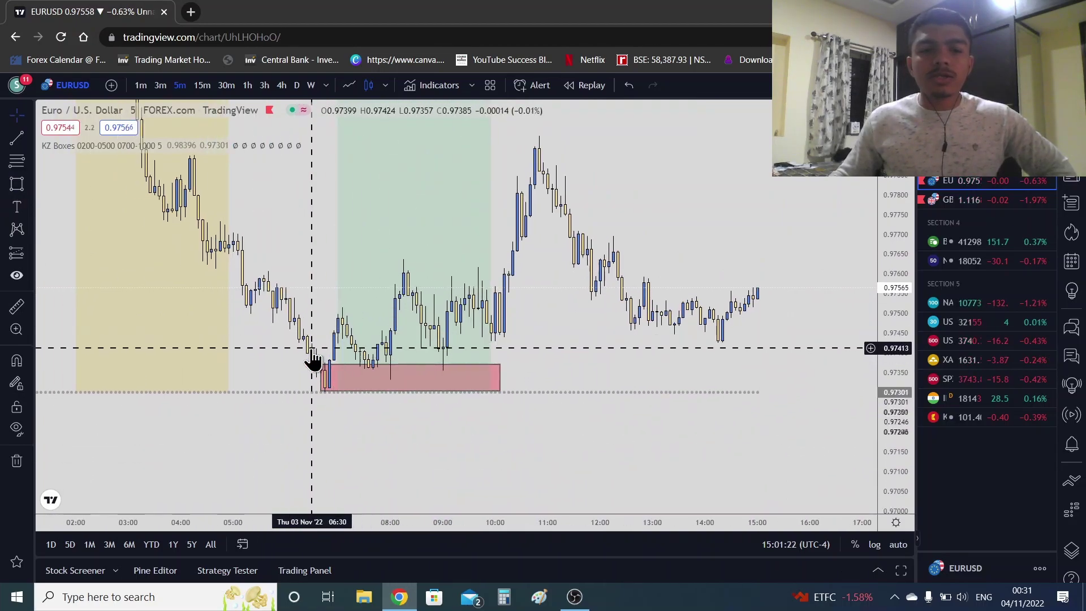
{"action": "left_click_drag", "start_coordinate": [296, 439], "coordinate": [327, 418]}
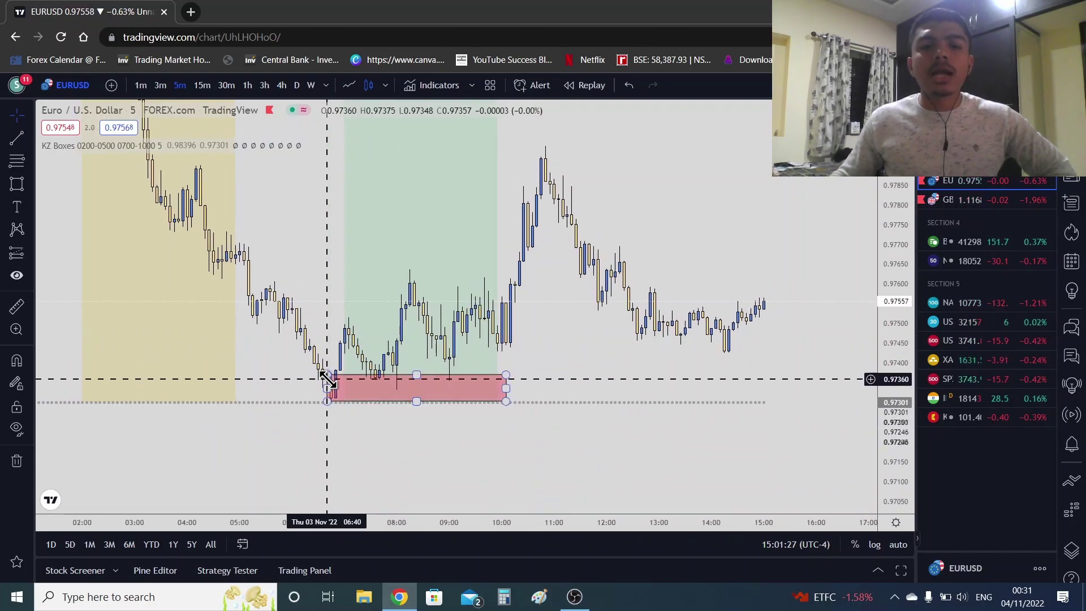
{"action": "left_click_drag", "start_coordinate": [337, 395], "coordinate": [336, 417]}
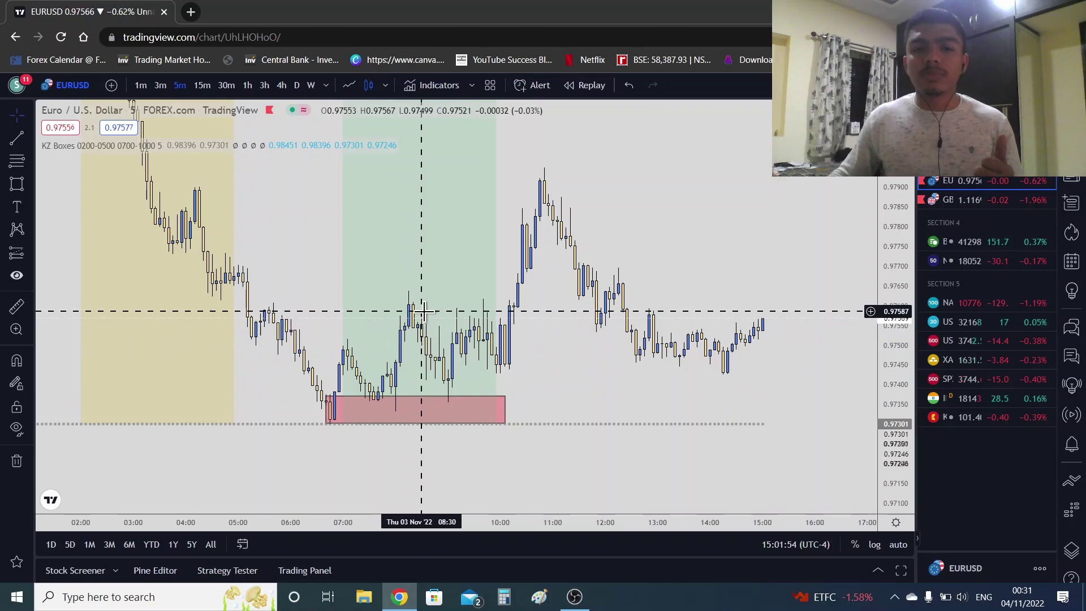
{"action": "left_click", "coordinate": [16, 137]}
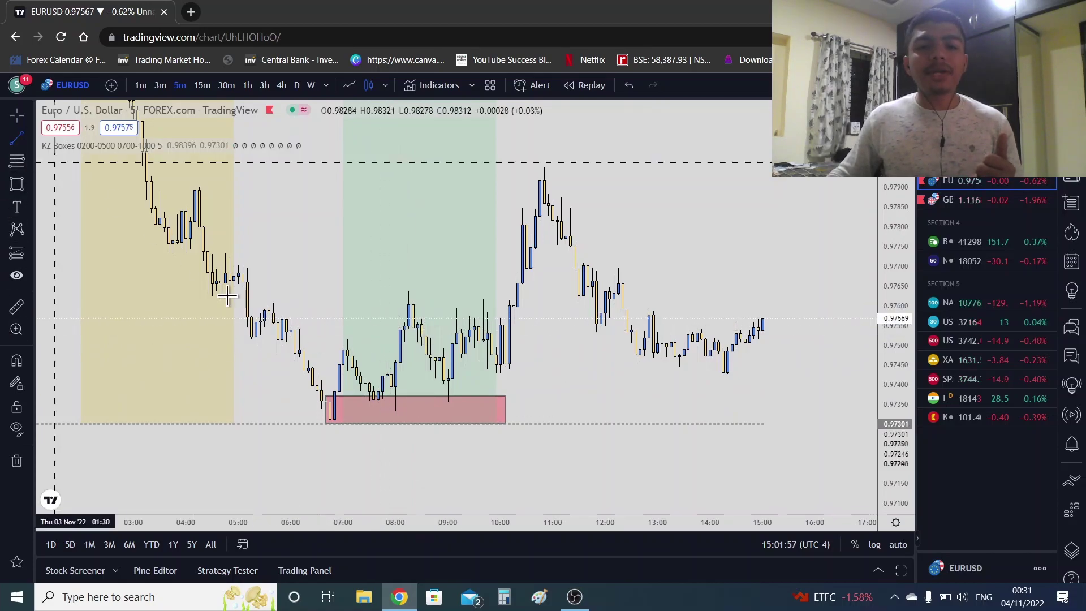
Replace the large pink zone with a small box and mark a line point below it.
{"action": "left_click", "coordinate": [16, 184]}
{"action": "left_click_drag", "start_coordinate": [368, 387], "coordinate": [405, 400]}
{"action": "left_click", "coordinate": [350, 407]}
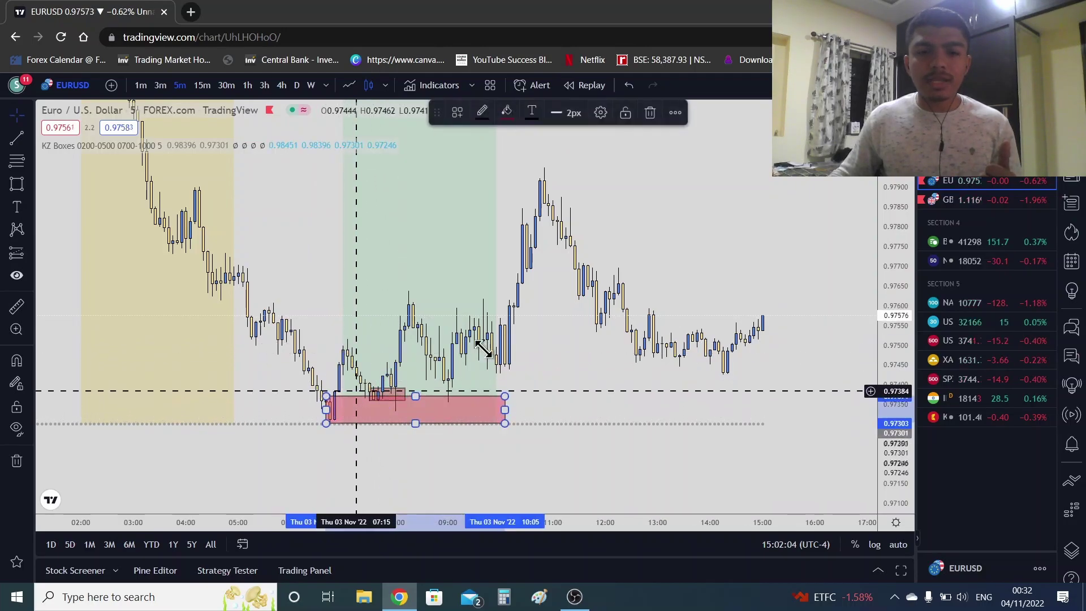
{"action": "left_click", "coordinate": [650, 112]}
{"action": "mouse_move", "coordinate": [641, 136]}
{"action": "left_mouse_down"}
{"action": "mouse_move", "coordinate": [786, 210]}
{"action": "mouse_move", "coordinate": [870, 369]}
{"action": "mouse_move", "coordinate": [858, 482]}
{"action": "mouse_move", "coordinate": [534, 360]}
{"action": "mouse_move", "coordinate": [330, 557]}
{"action": "left_mouse_up"}
{"action": "left_click", "coordinate": [237, 383]}
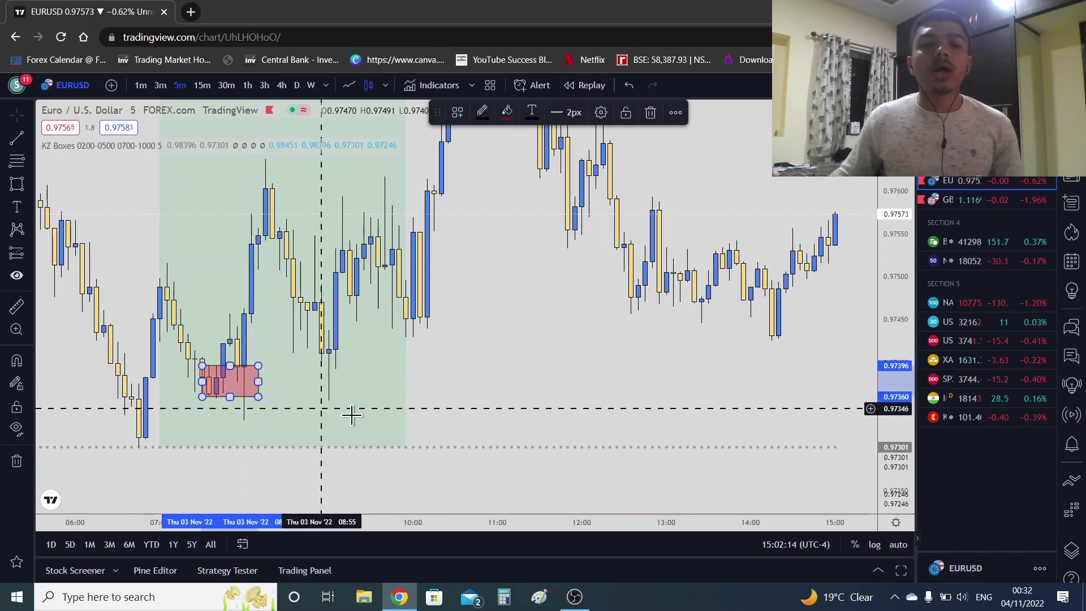
{"action": "left_click_drag", "start_coordinate": [274, 395], "coordinate": [315, 395]}
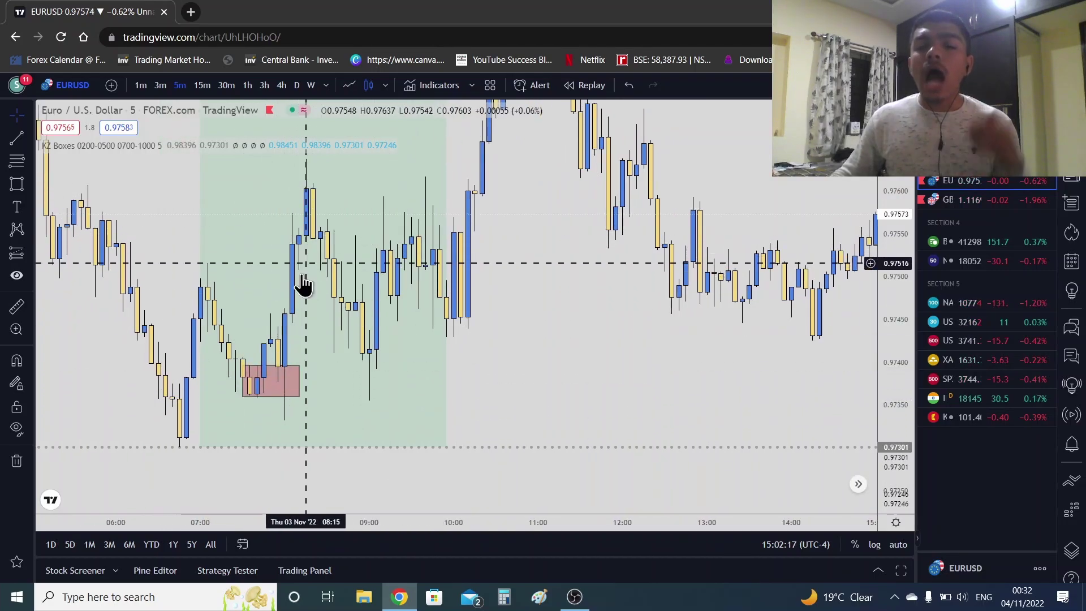
{"action": "left_click", "coordinate": [16, 140]}
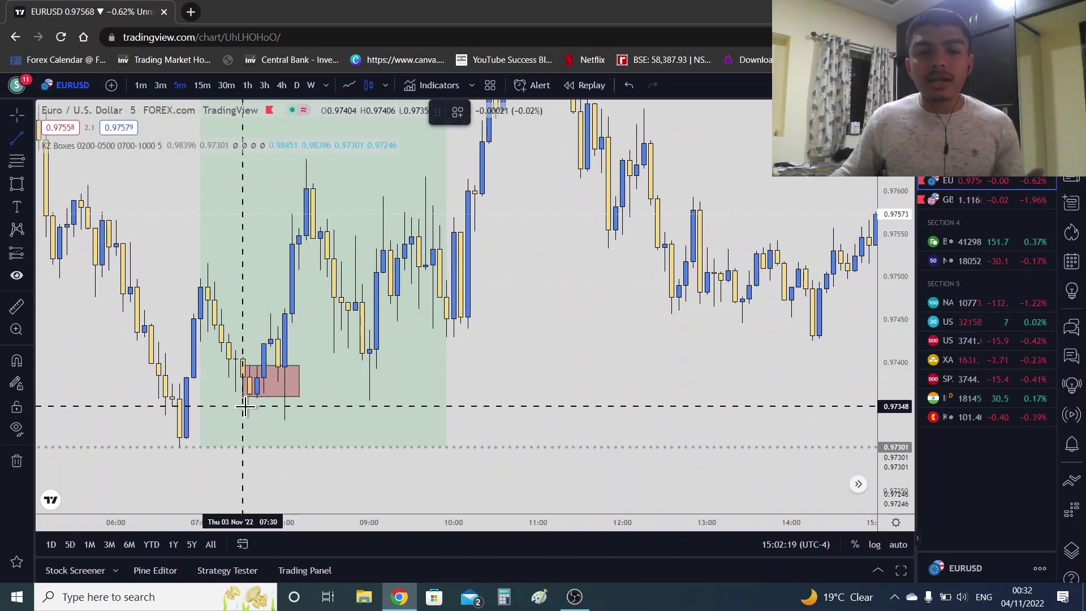
{"action": "left_click", "coordinate": [285, 405]}
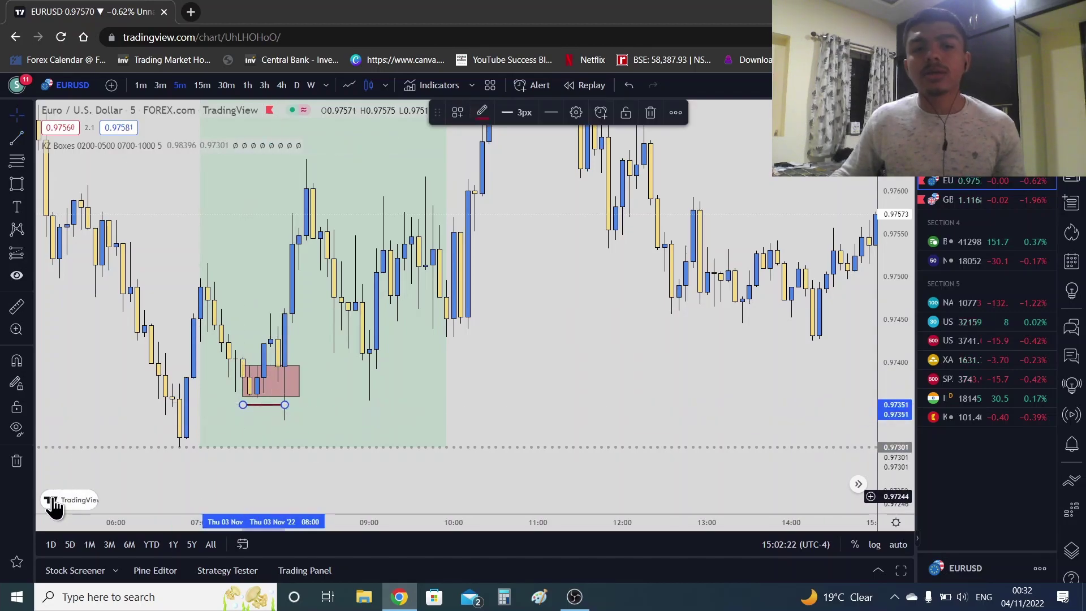
Draw a new red zone around the morning low and resize it over the lows.
{"action": "left_click", "coordinate": [16, 184]}
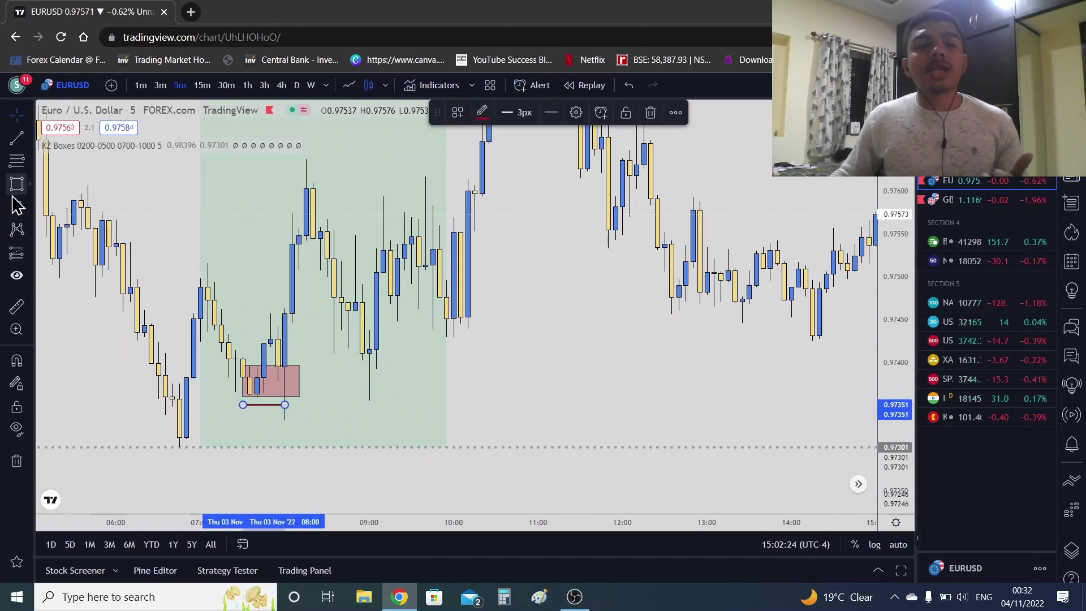
{"action": "mouse_move", "coordinate": [166, 395]}
{"action": "left_mouse_down"}
{"action": "mouse_move", "coordinate": [292, 455]}
{"action": "mouse_move", "coordinate": [355, 450]}
{"action": "left_mouse_up"}
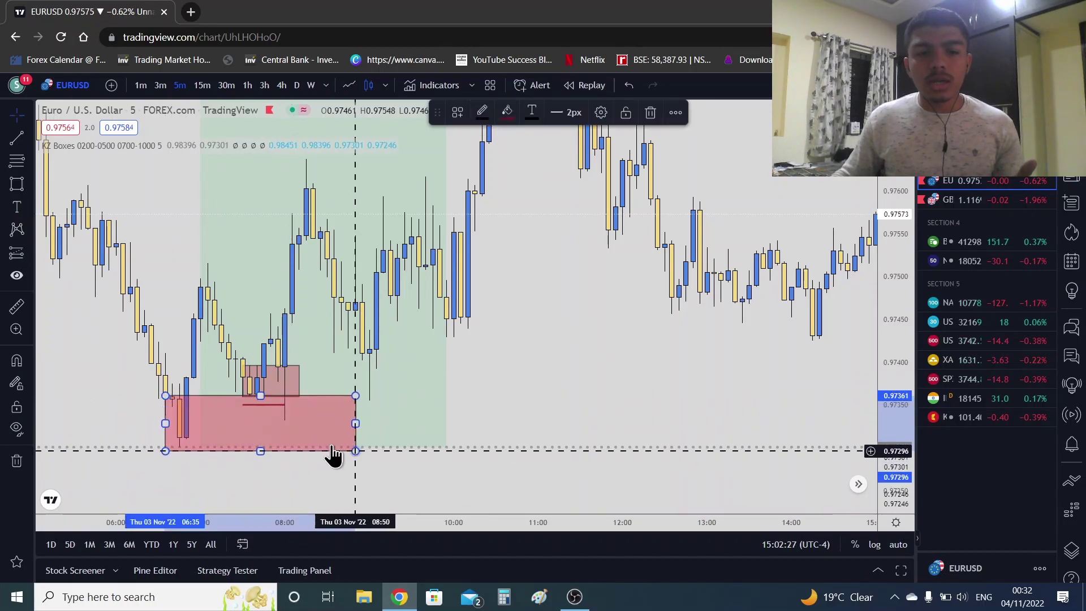
{"action": "left_click_drag", "start_coordinate": [166, 395], "coordinate": [172, 385]}
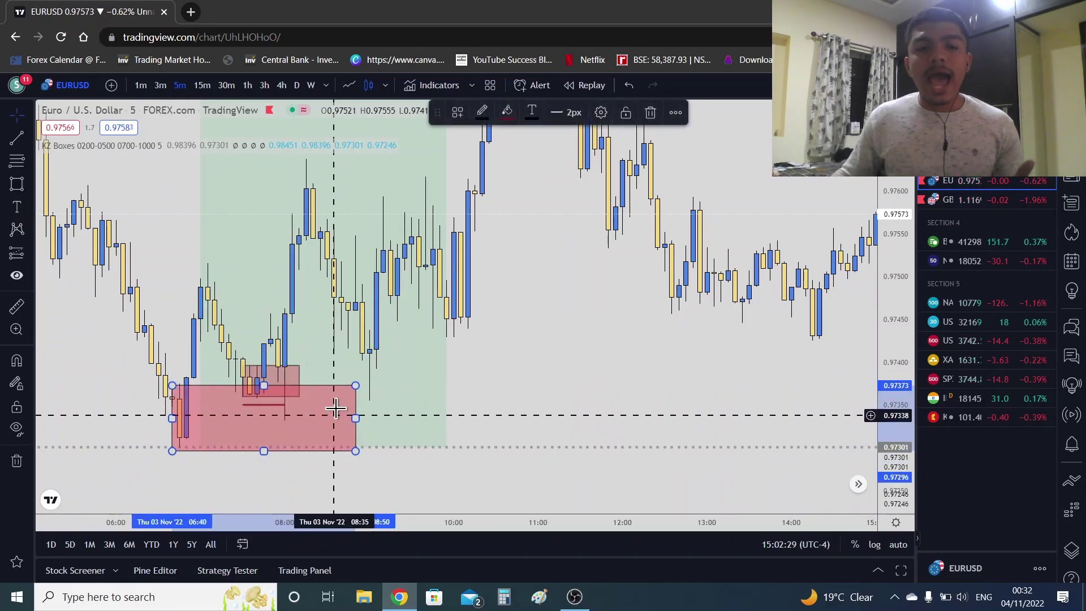
{"action": "left_click_drag", "start_coordinate": [354, 386], "coordinate": [149, 429]}
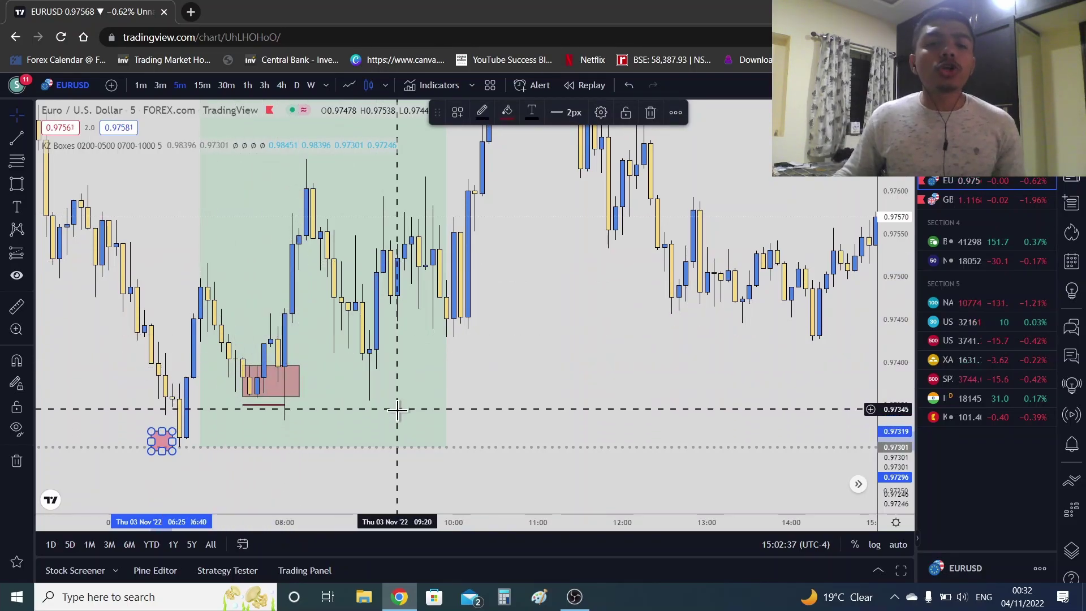
{"action": "left_click_drag", "start_coordinate": [397, 408], "coordinate": [433, 407]}
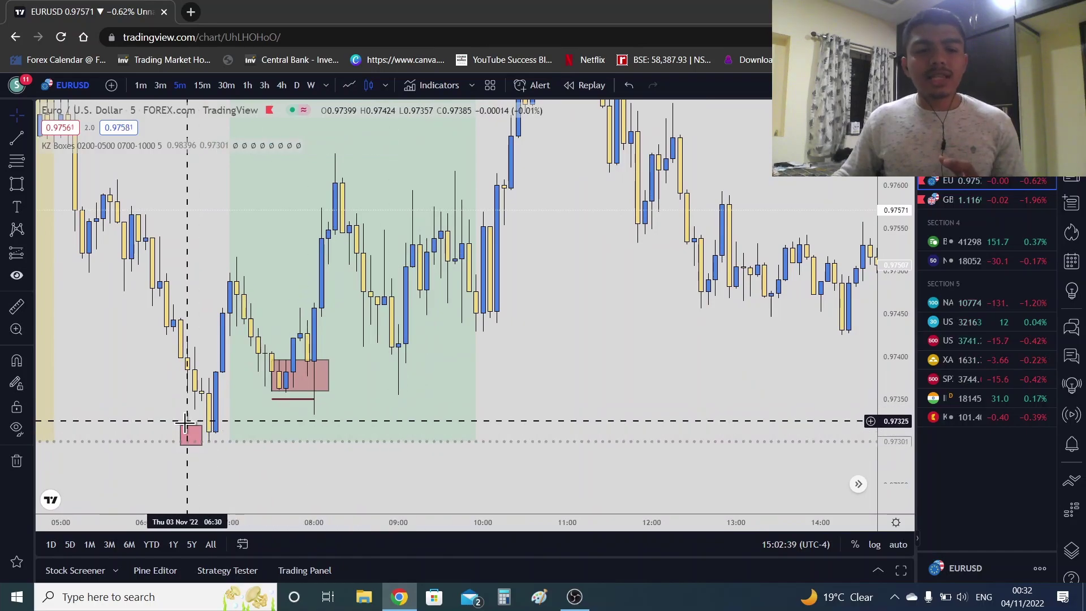
{"action": "left_click_drag", "start_coordinate": [193, 426], "coordinate": [378, 412]}
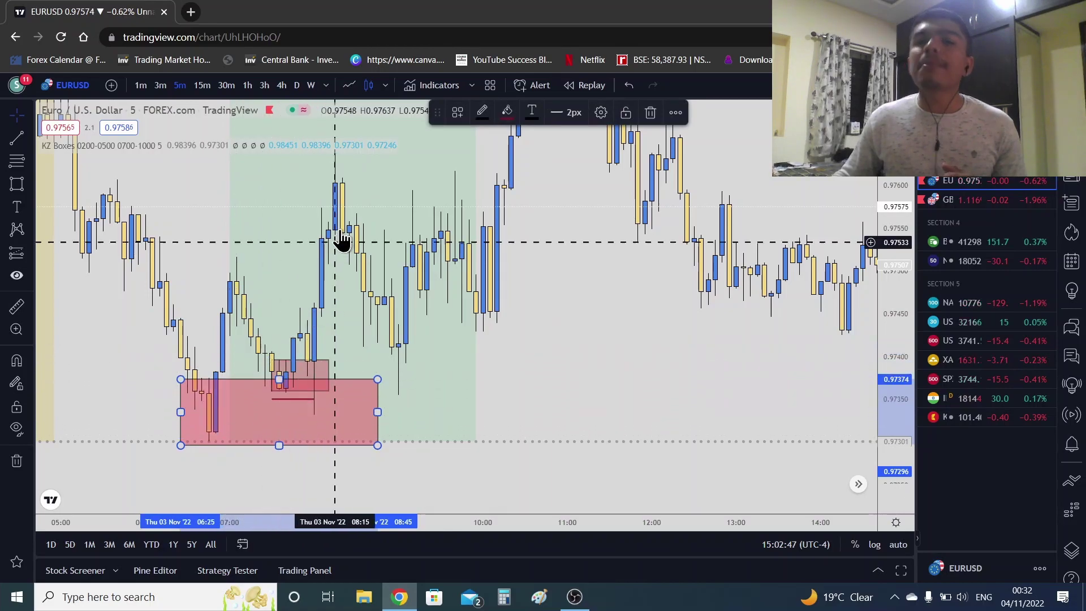
Adjust the red zone to span about 07:45–09:45, between 0.9733 and 0.9745.
{"action": "left_click_drag", "start_coordinate": [380, 406], "coordinate": [74, 390]}
{"action": "left_click", "coordinate": [321, 354]}
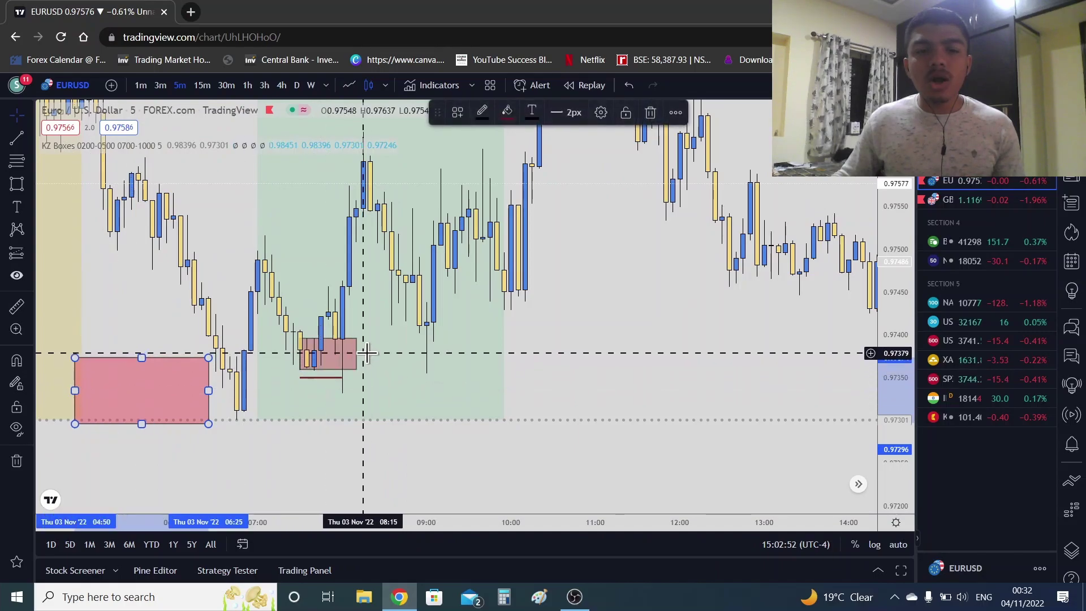
{"action": "left_click_drag", "start_coordinate": [342, 354], "coordinate": [332, 376]}
{"action": "left_click", "coordinate": [328, 346]}
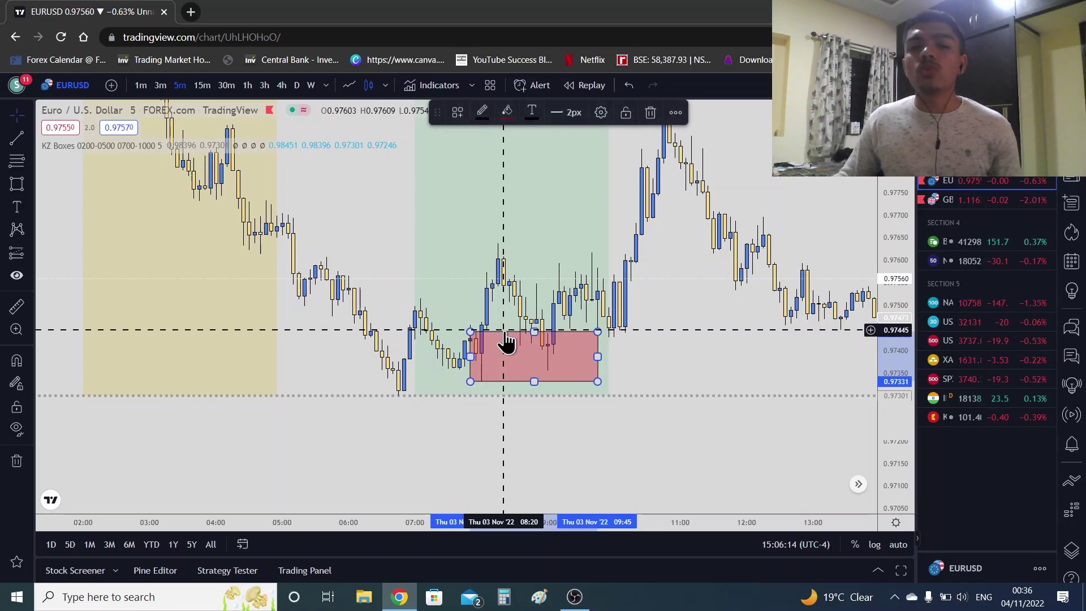
Drag the red zone down to about 0.9722–0.9733, just beneath the morning lows.
{"action": "left_click_drag", "start_coordinate": [506, 340], "coordinate": [495, 390]}
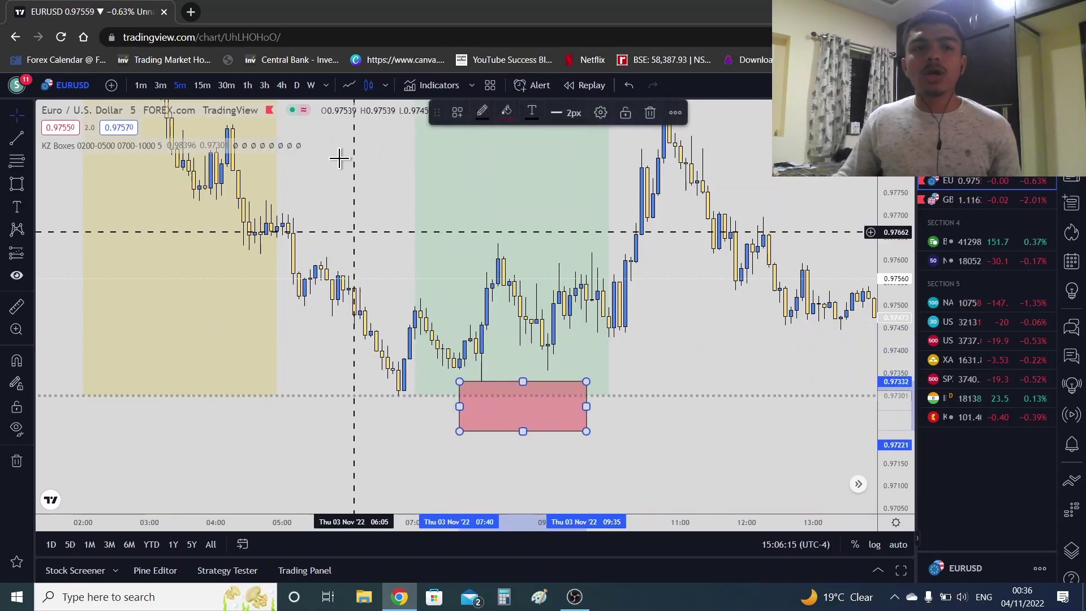
Reset the chart view on 1-hour candles, then switch EURUSD to 30-minute candles.
{"action": "left_click", "coordinate": [248, 87]}
{"action": "right_click", "coordinate": [715, 295]}
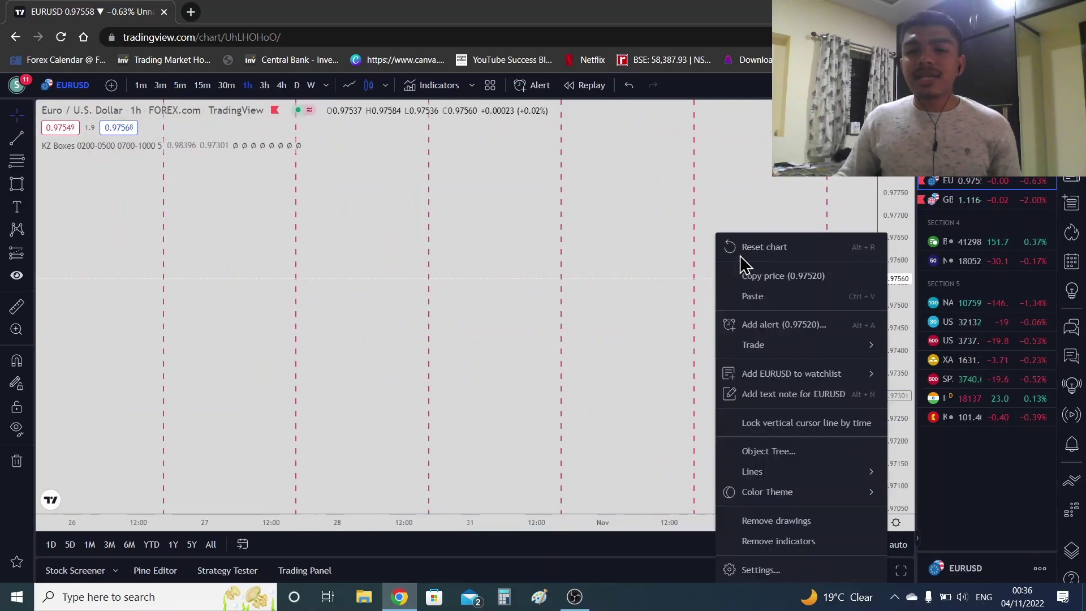
{"action": "left_click", "coordinate": [758, 245]}
{"action": "scroll", "coordinate": [666, 511], "scroll_direction": "up", "scroll_amount": 3}
{"action": "left_click_drag", "start_coordinate": [679, 430], "coordinate": [497, 449]}
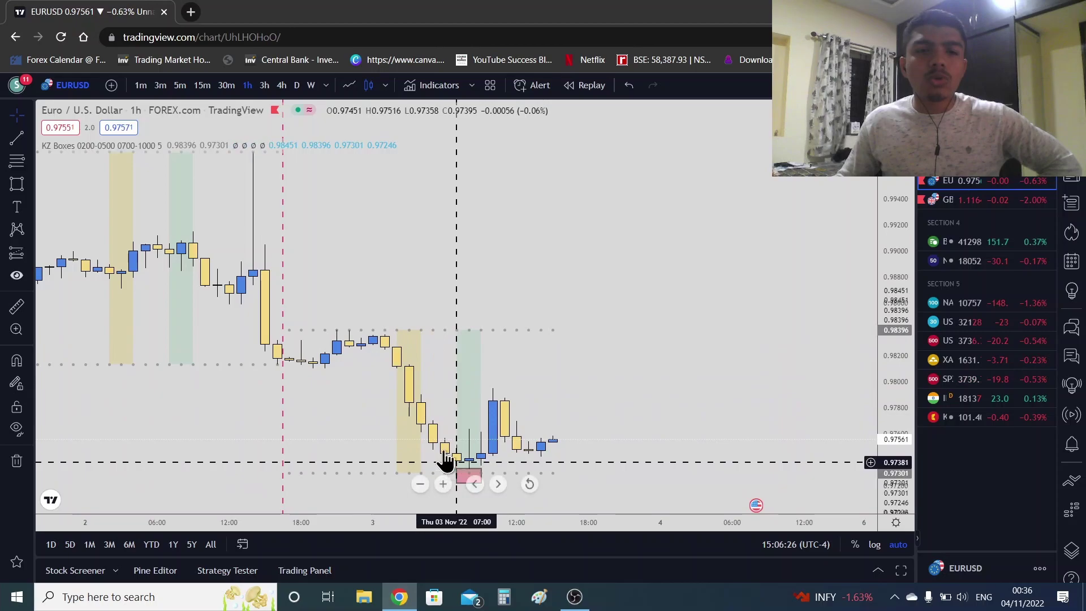
{"action": "left_click", "coordinate": [227, 86]}
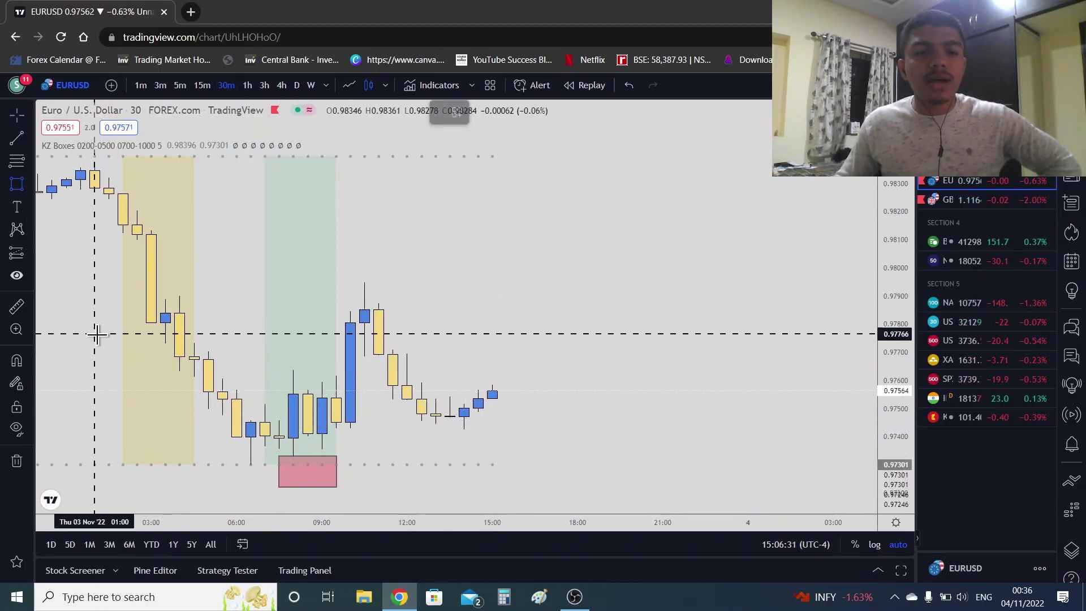
Draw two red supply-zone rectangles over the 3 Nov drop, roughly 0.9774–0.9810, adjusting the lower one's bottom edge.
{"action": "mouse_move", "coordinate": [154, 300]}
{"action": "left_mouse_down"}
{"action": "mouse_move", "coordinate": [296, 347]}
{"action": "mouse_move", "coordinate": [393, 346]}
{"action": "left_mouse_up"}
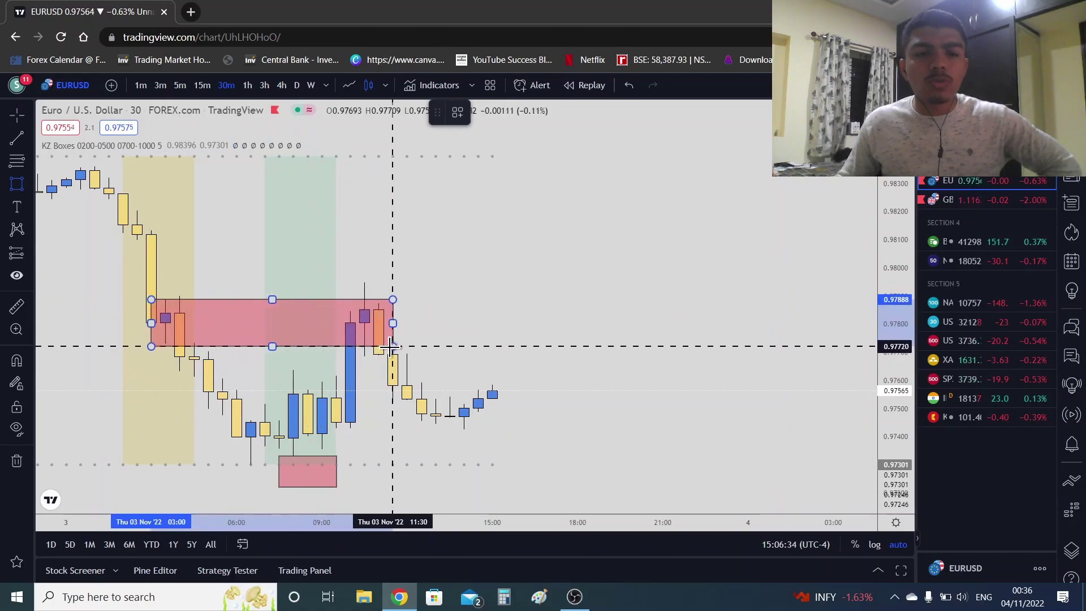
{"action": "left_click_drag", "start_coordinate": [151, 346], "coordinate": [150, 343]}
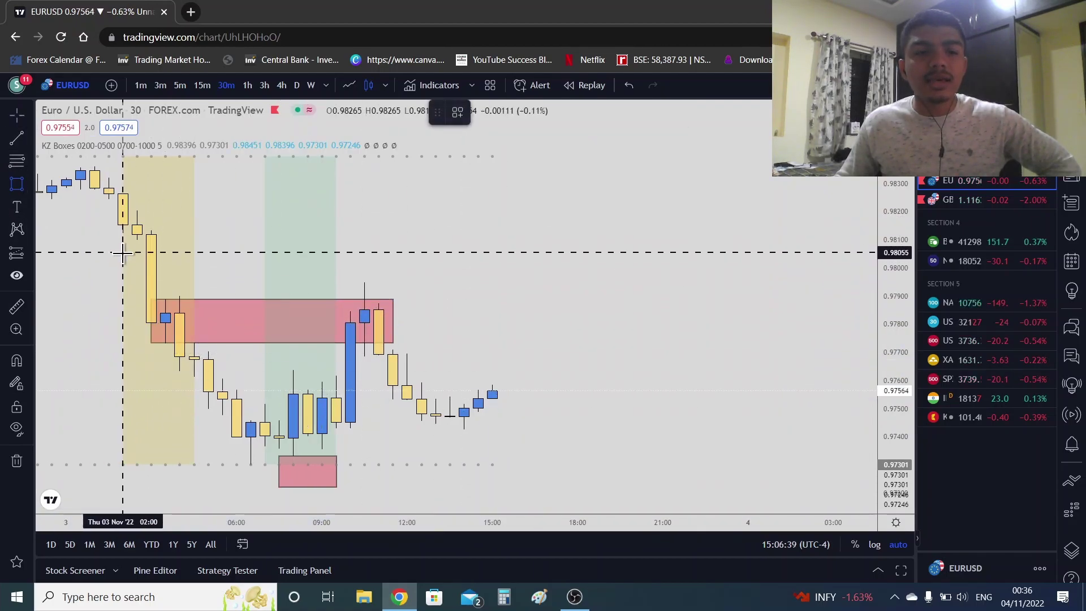
{"action": "left_click_drag", "start_coordinate": [123, 240], "coordinate": [656, 317]}
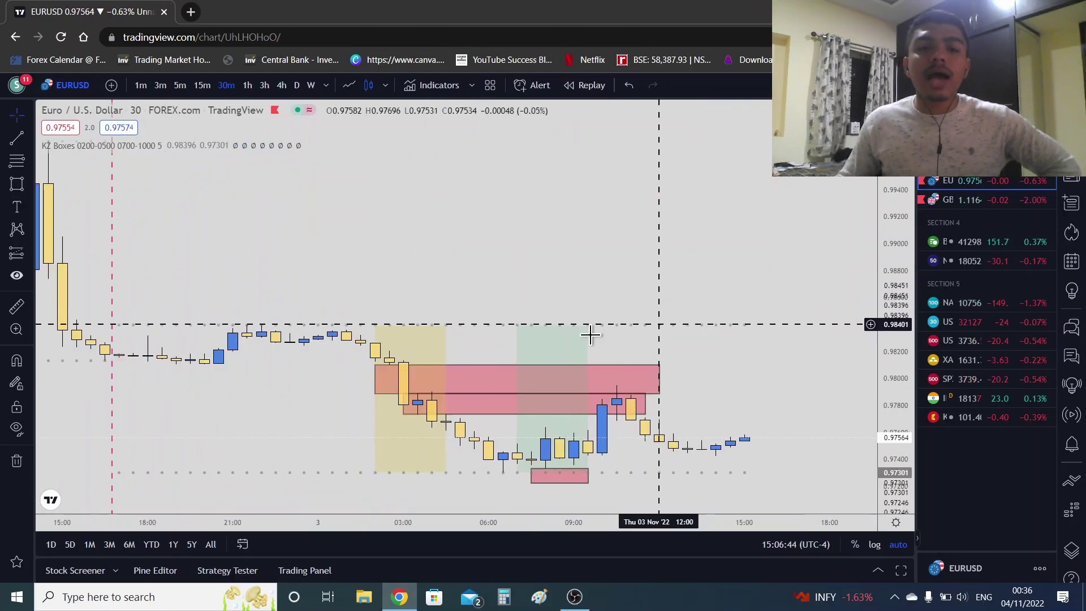
Pan to the zones and compare them on 15-minute, then 1-hour candles.
{"action": "left_click_drag", "start_coordinate": [378, 409], "coordinate": [185, 383]}
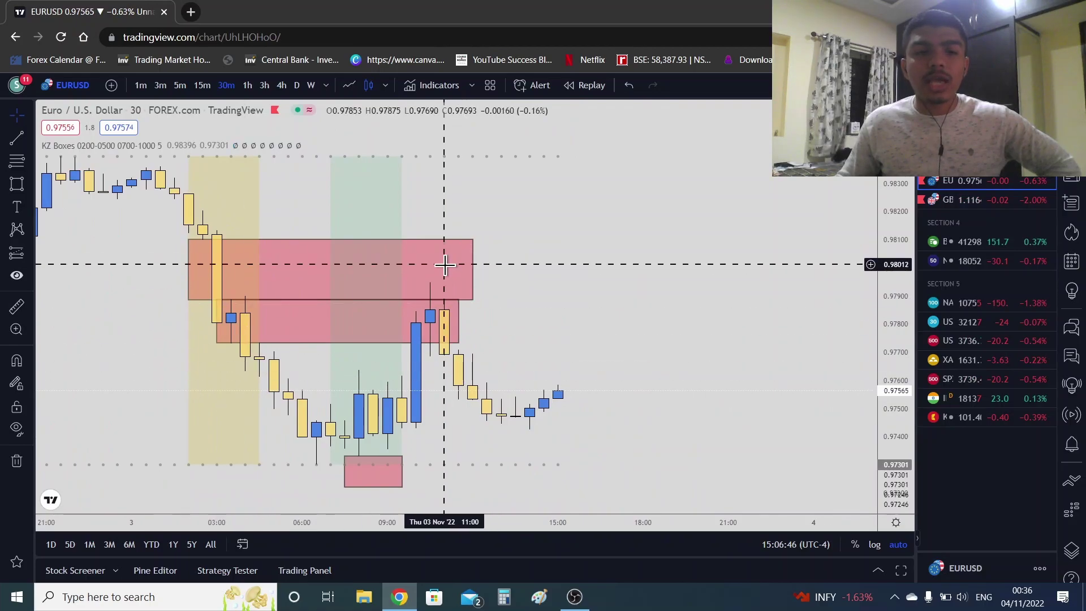
{"action": "left_click", "coordinate": [202, 85]}
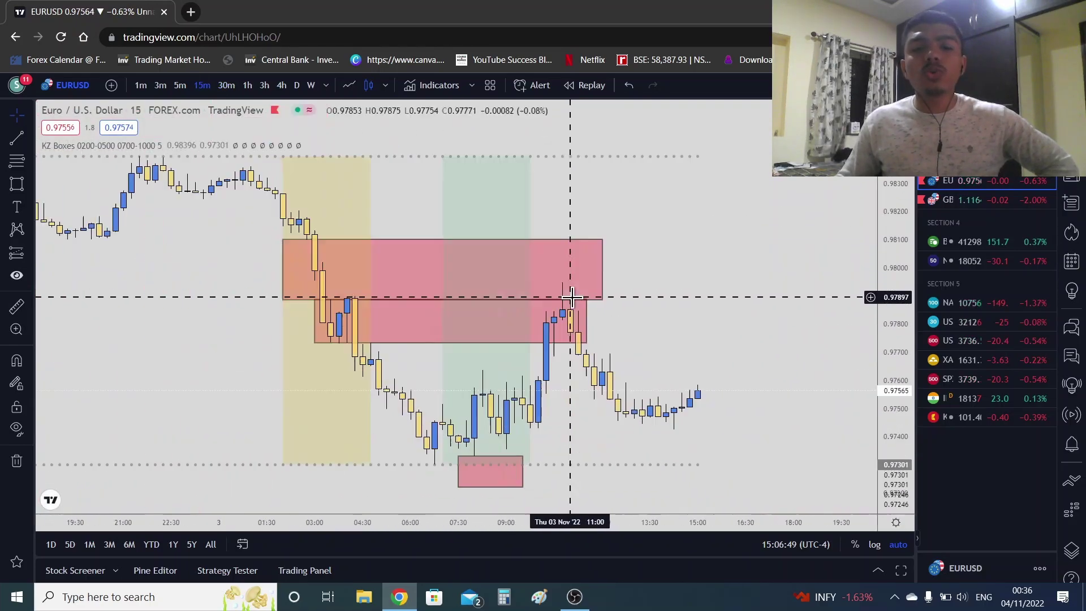
{"action": "scroll", "coordinate": [571, 297], "scroll_direction": "up", "scroll_amount": 2}
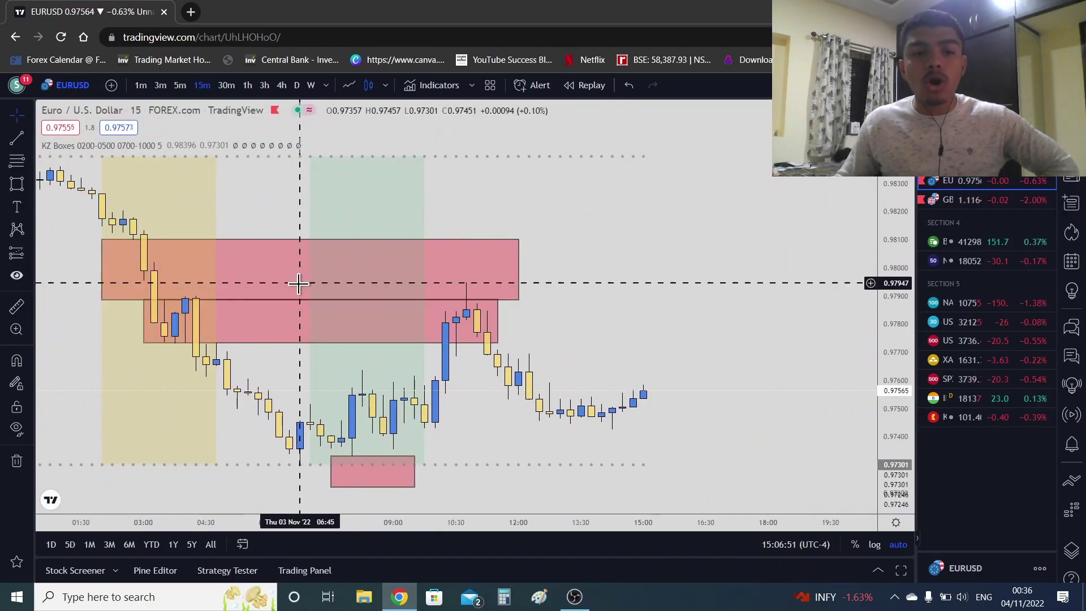
{"action": "left_click", "coordinate": [249, 86]}
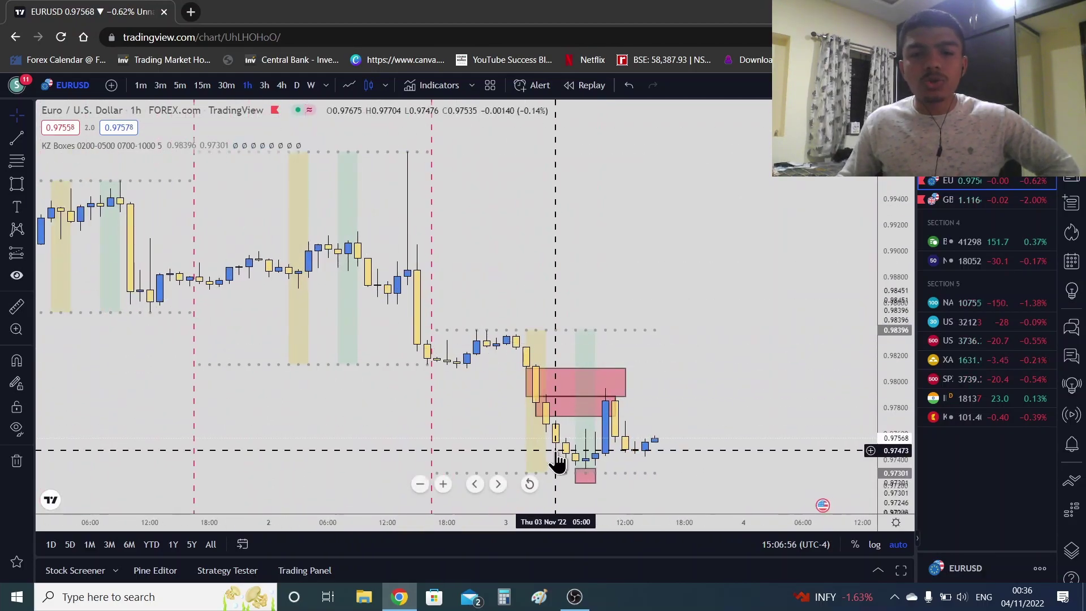
On the 30-minute chart, move the upper rectangle to the top-right near 0.9824, then check it on 1h.
{"action": "left_click", "coordinate": [226, 84]}
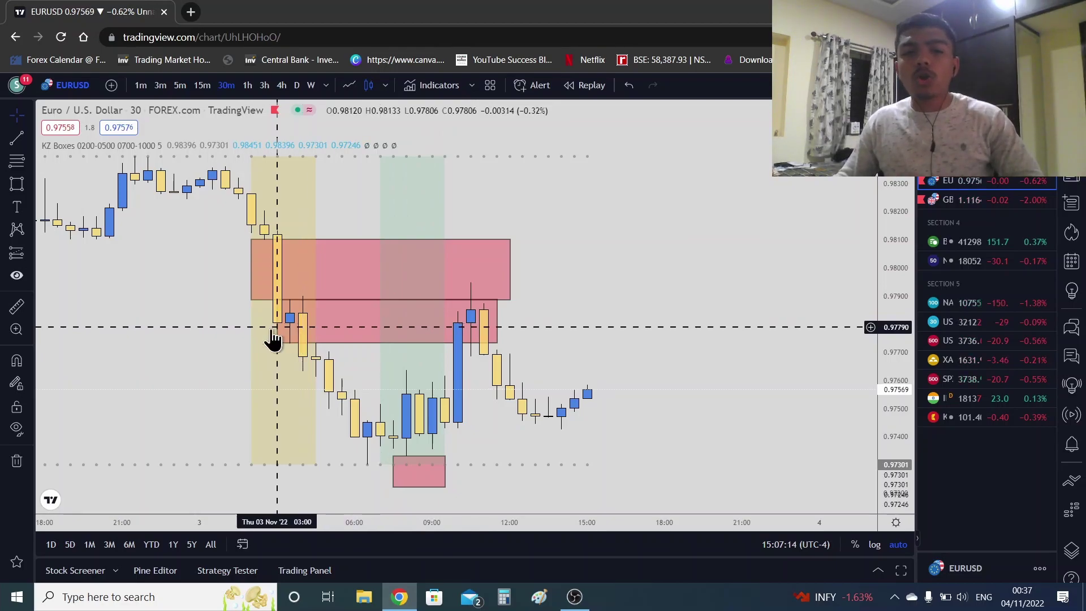
{"action": "left_click", "coordinate": [400, 243]}
{"action": "left_click_drag", "start_coordinate": [398, 243], "coordinate": [833, 140]}
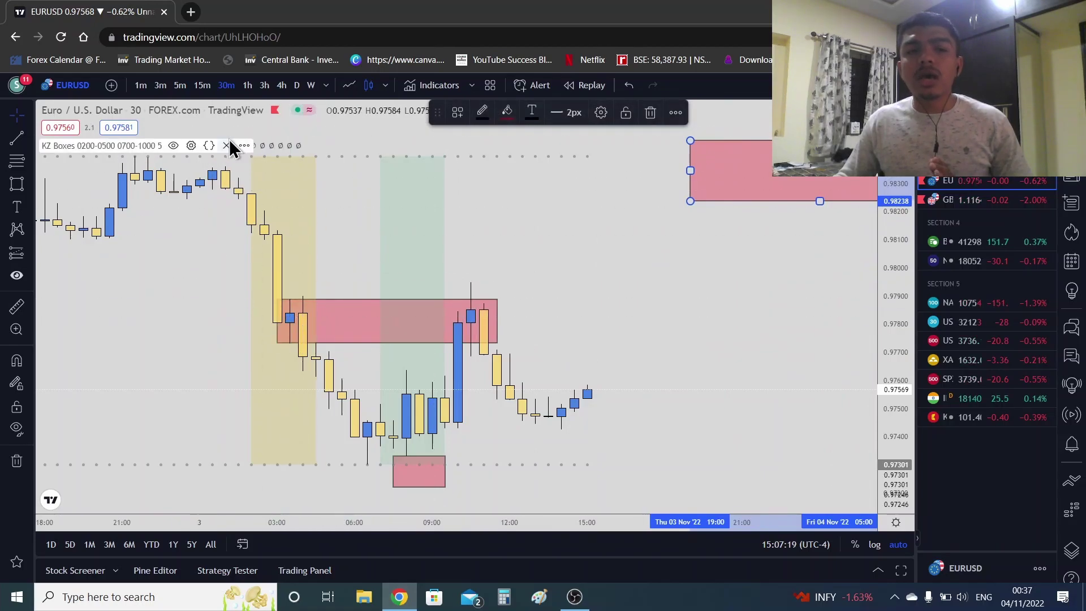
{"action": "left_click", "coordinate": [247, 86]}
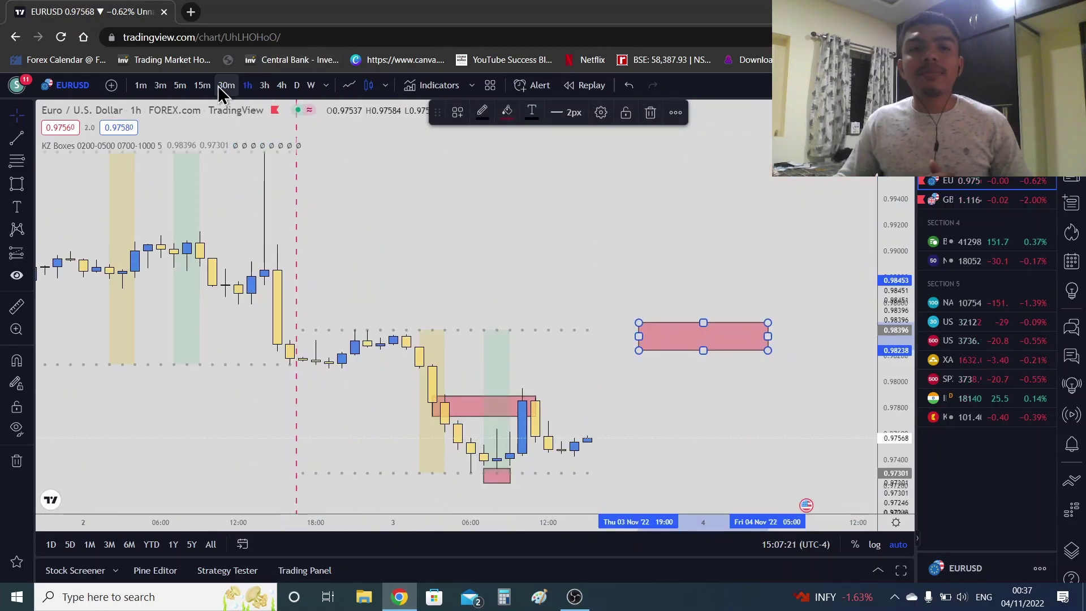
{"action": "left_click", "coordinate": [221, 86]}
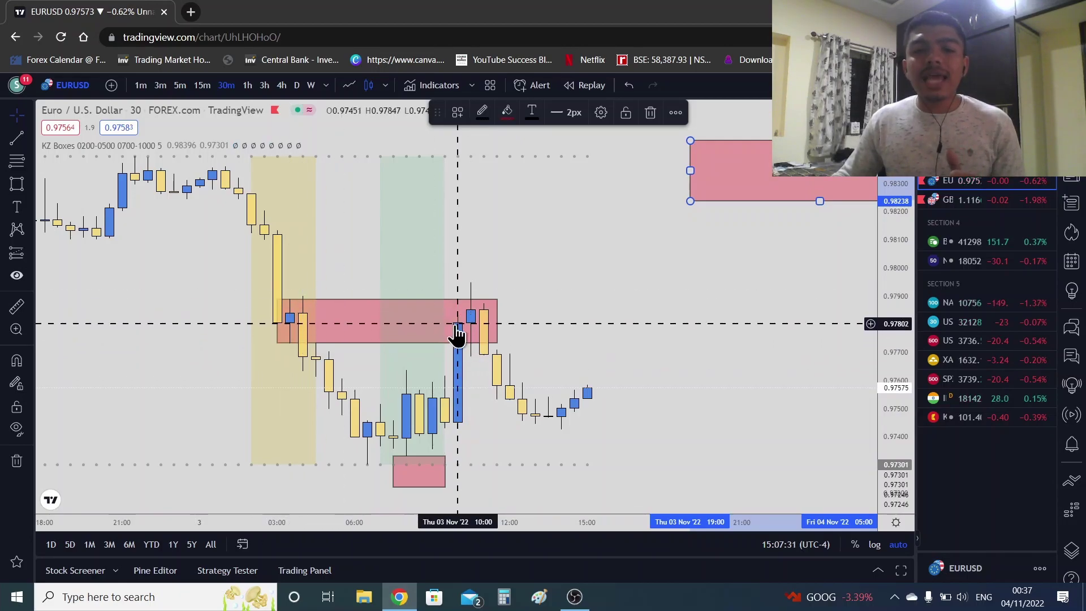
{"action": "left_click", "coordinate": [28, 254]}
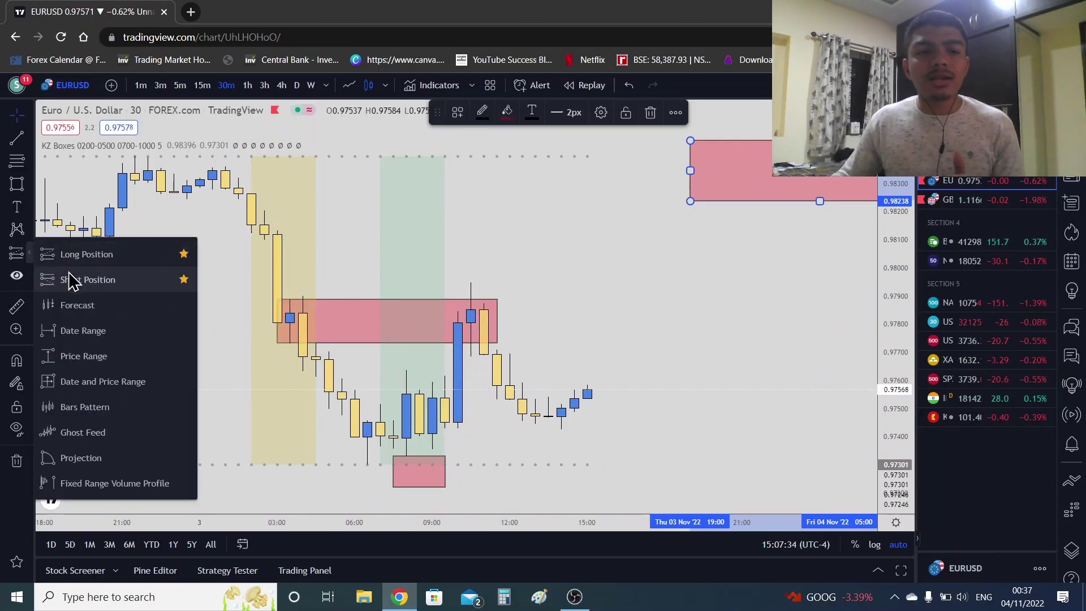
{"action": "left_click", "coordinate": [76, 284]}
{"action": "left_click", "coordinate": [447, 320]}
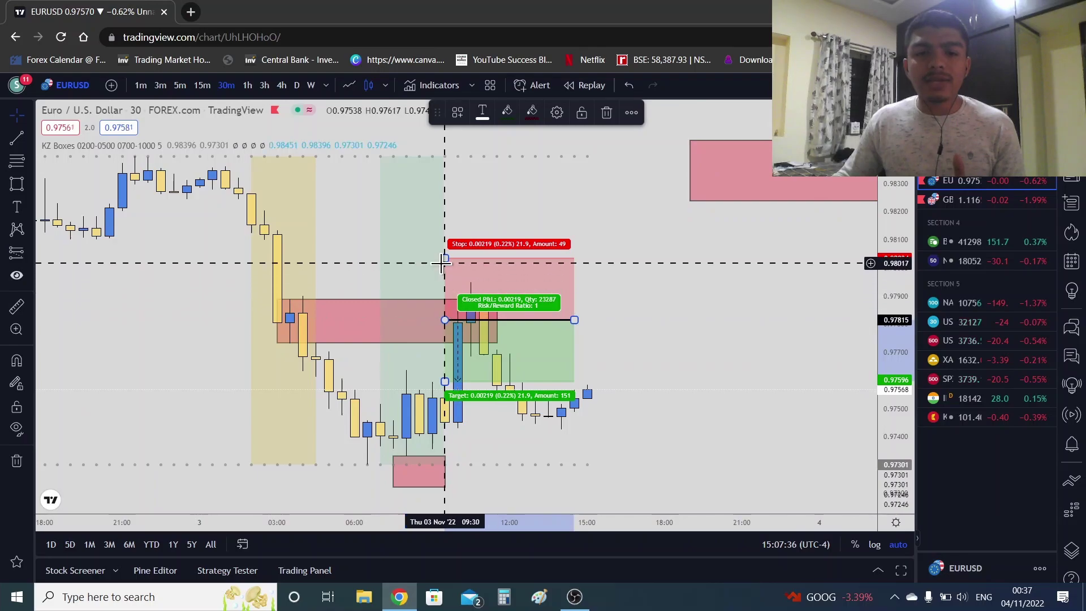
{"action": "left_click_drag", "start_coordinate": [430, 257], "coordinate": [430, 295]}
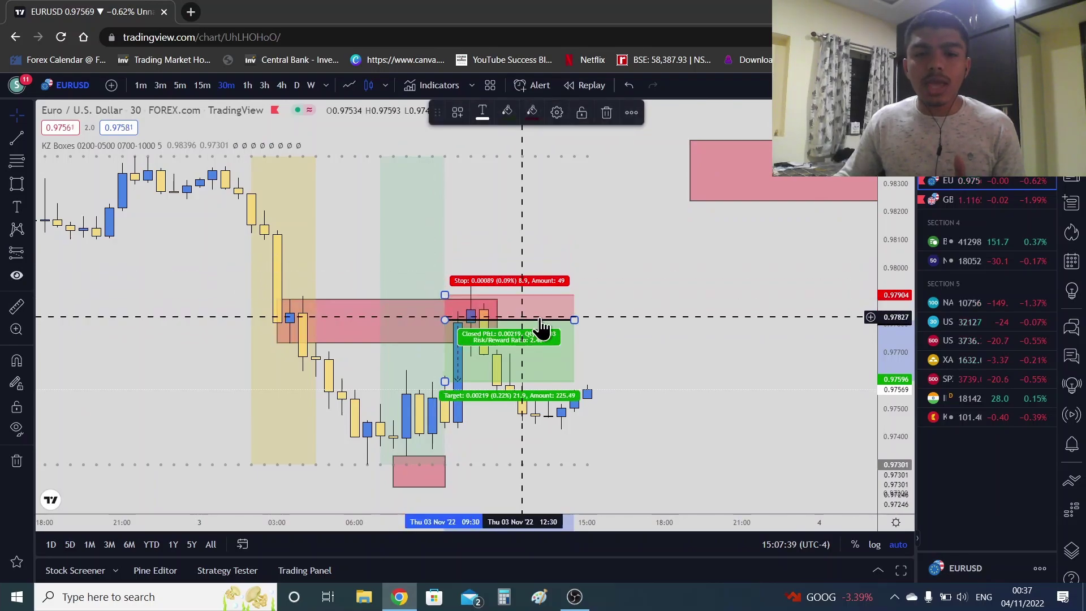
{"action": "left_click_drag", "start_coordinate": [565, 320], "coordinate": [484, 320]}
{"action": "left_click_drag", "start_coordinate": [445, 382], "coordinate": [436, 466]}
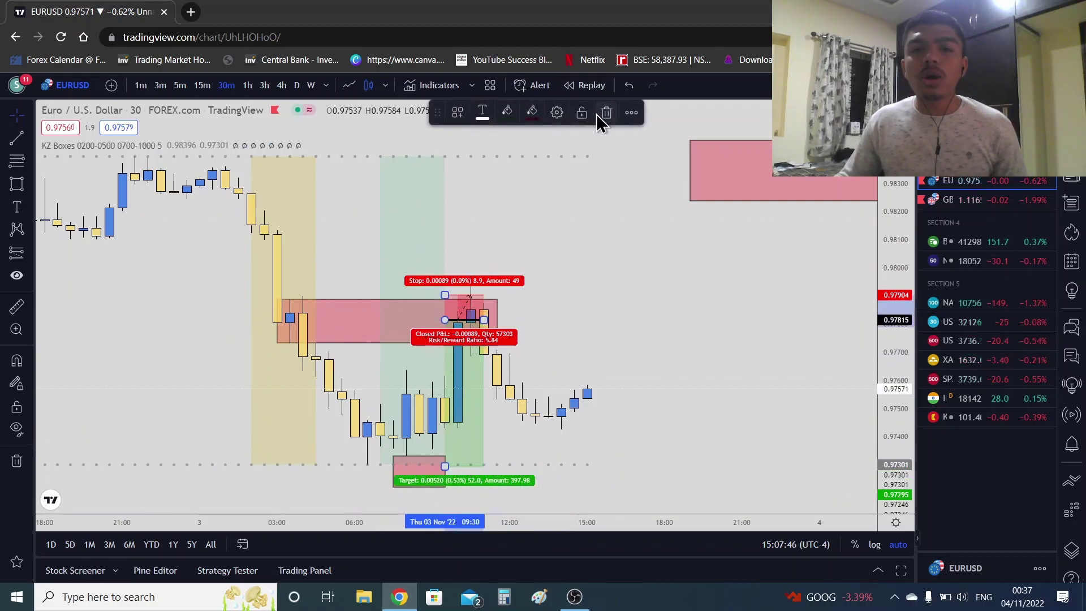
{"action": "left_click", "coordinate": [596, 114]}
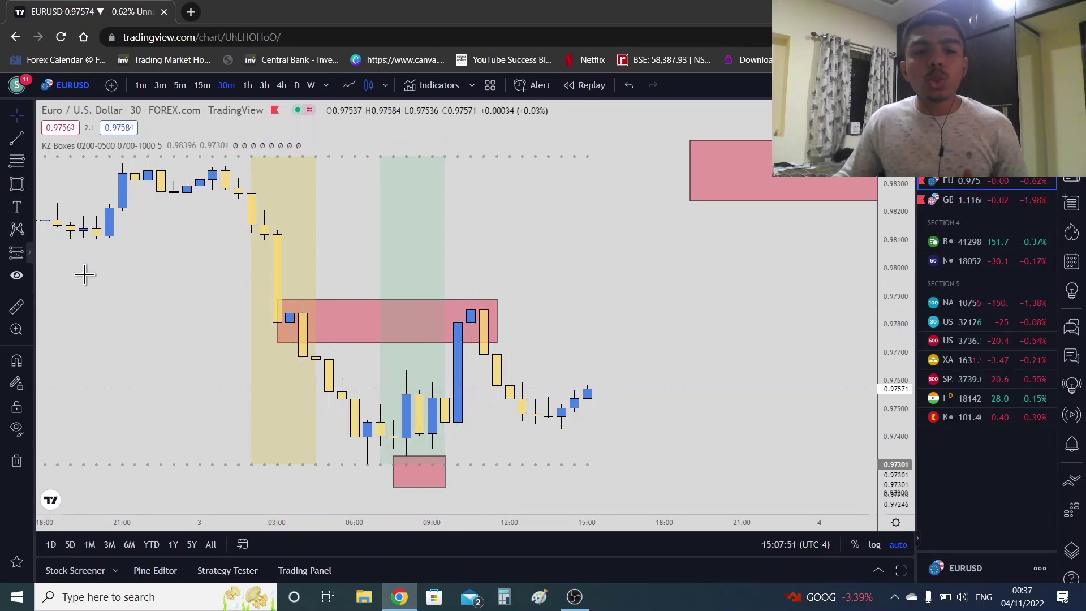
Place a short at 0.97892 with stop 0.98010 and target 0.97318, then widen the price scale.
{"action": "left_click", "coordinate": [468, 298]}
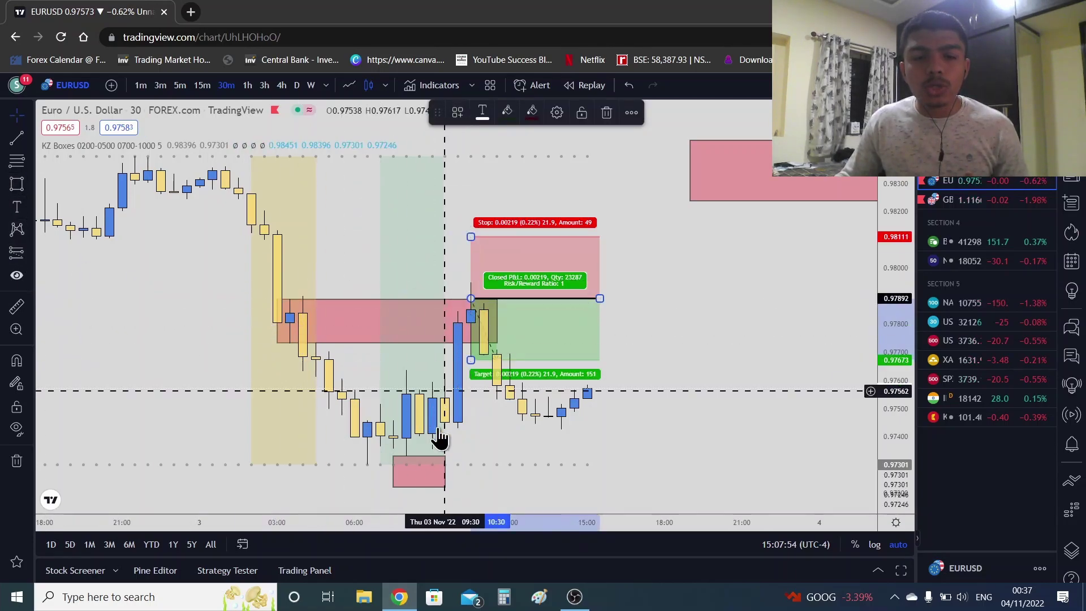
{"action": "left_click_drag", "start_coordinate": [470, 362], "coordinate": [470, 458]}
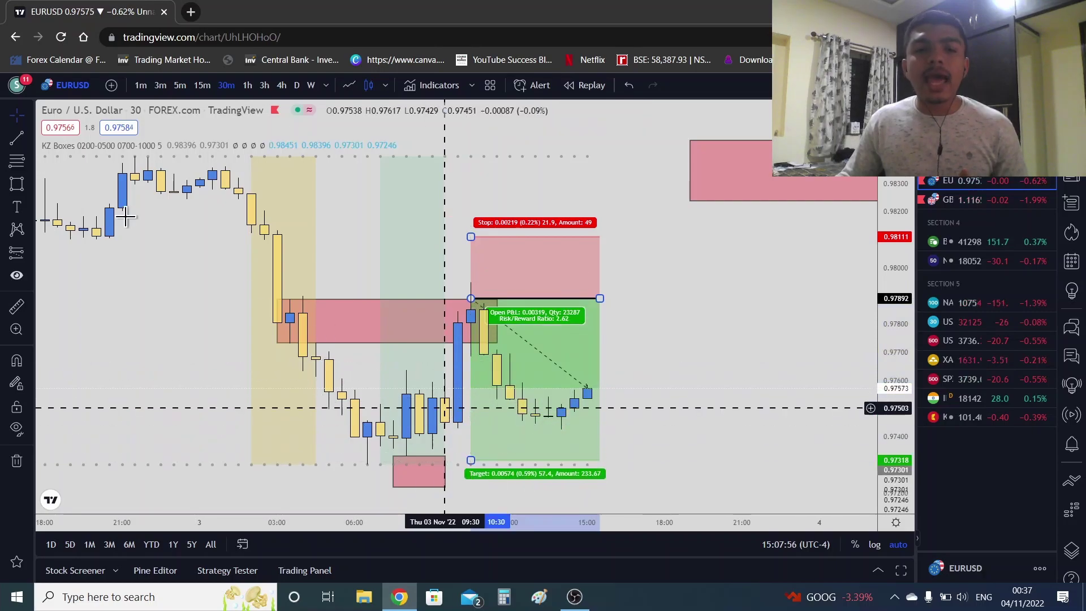
{"action": "left_click_drag", "start_coordinate": [471, 236], "coordinate": [470, 265]}
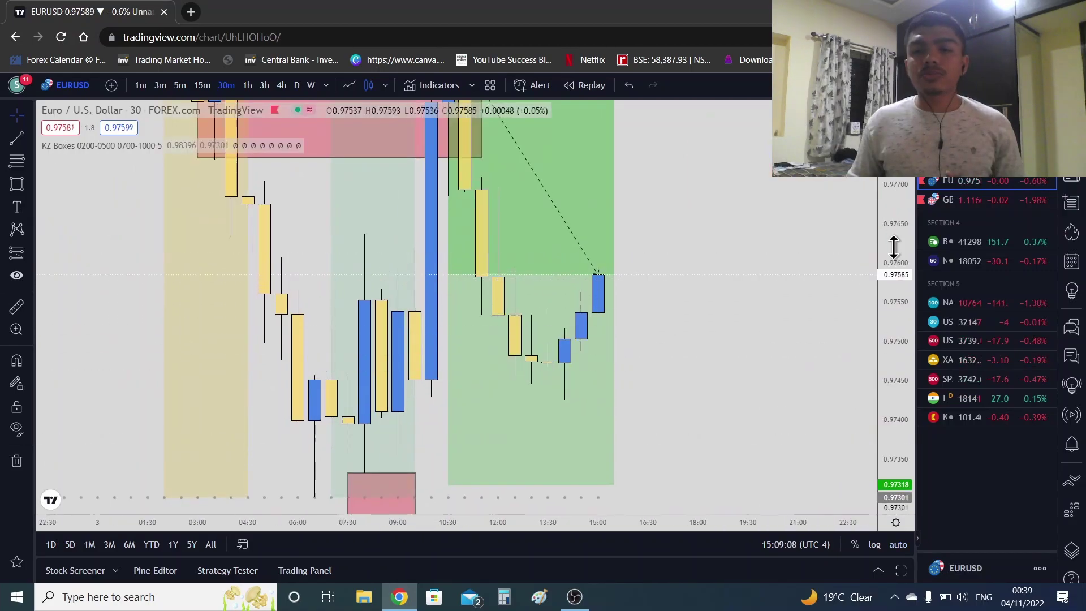
{"action": "scroll", "coordinate": [817, 368], "scroll_direction": "down", "scroll_amount": 3}
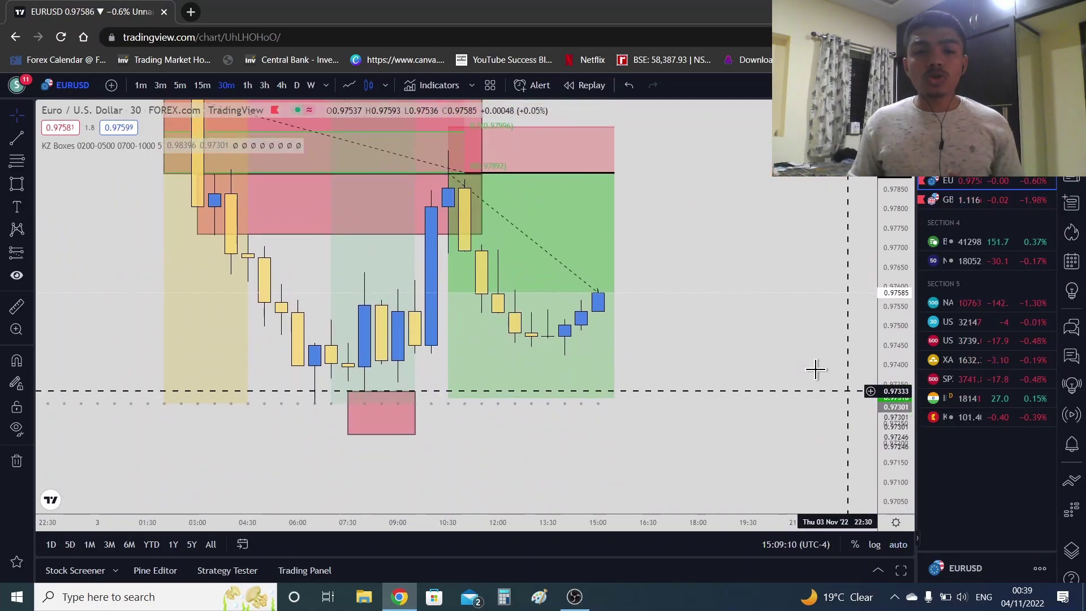
{"action": "left_click_drag", "start_coordinate": [894, 237], "coordinate": [888, 345]}
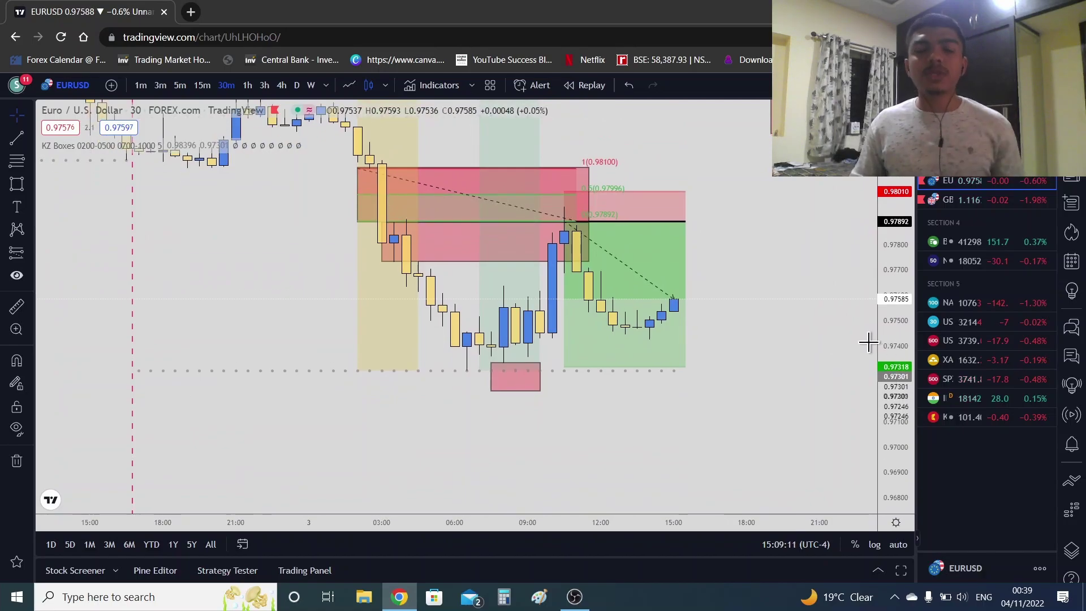